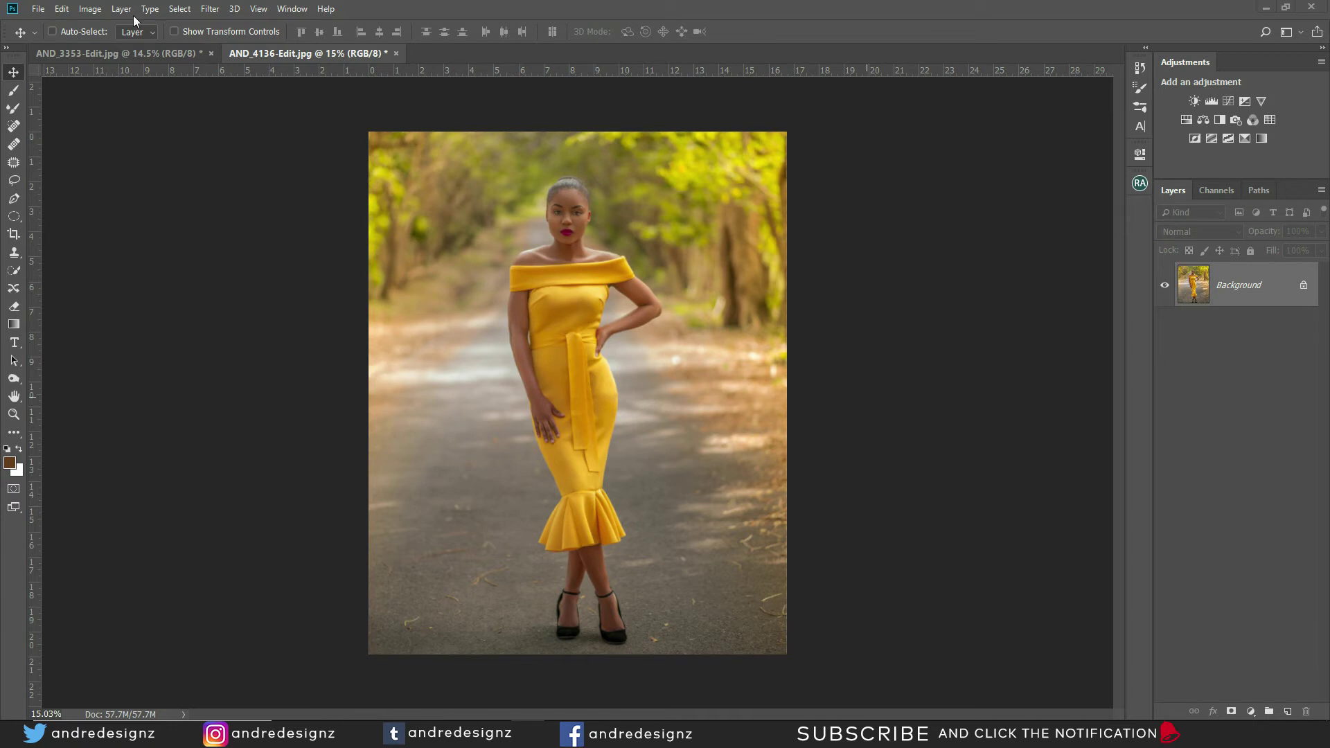
Show the Actions panel and clear all existing actions, including the Default Actions set.
click(291, 9)
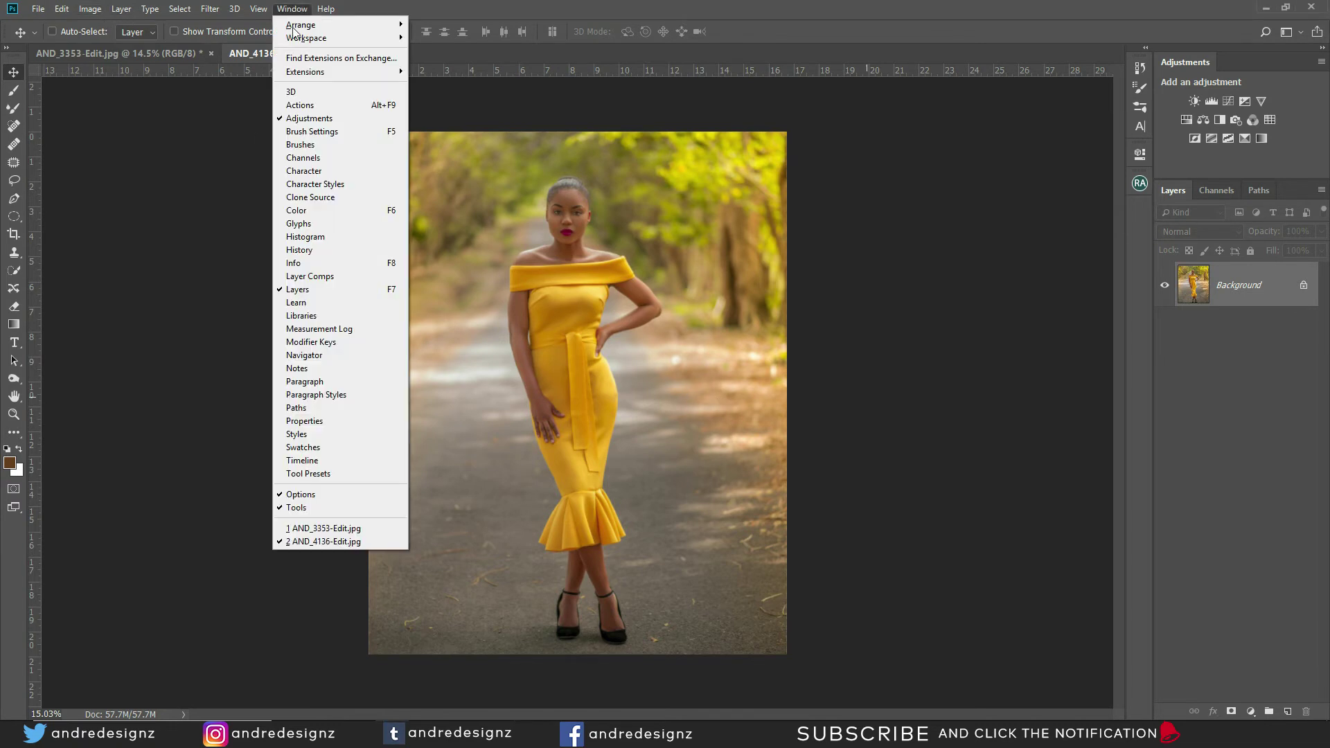
click(313, 105)
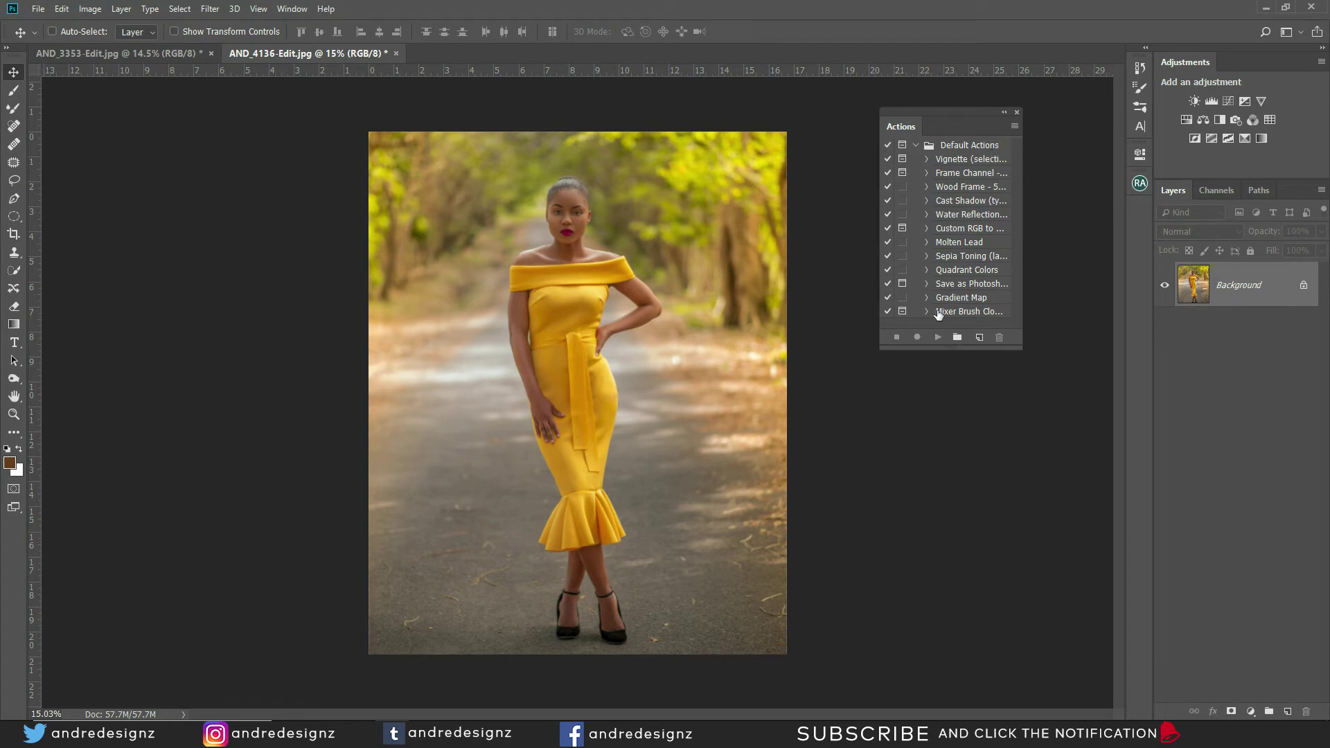
click(1015, 125)
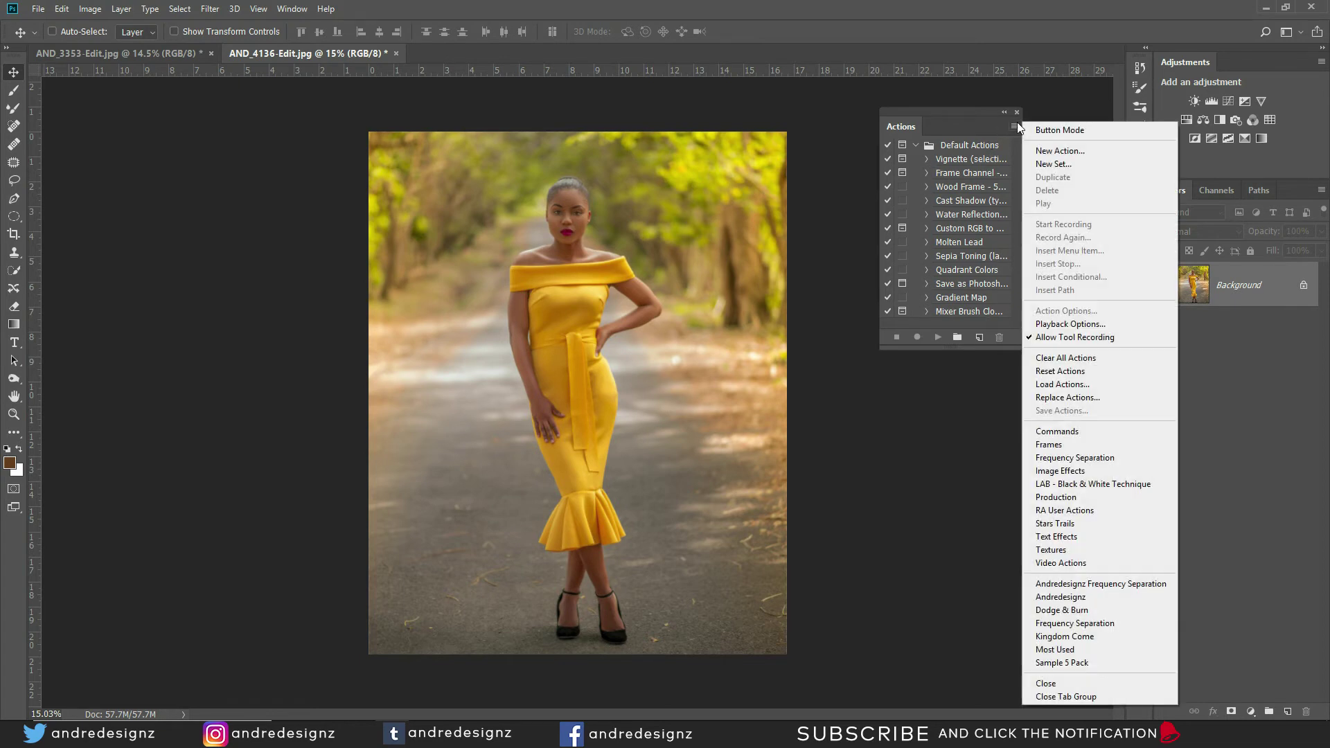
click(1065, 358)
click(613, 273)
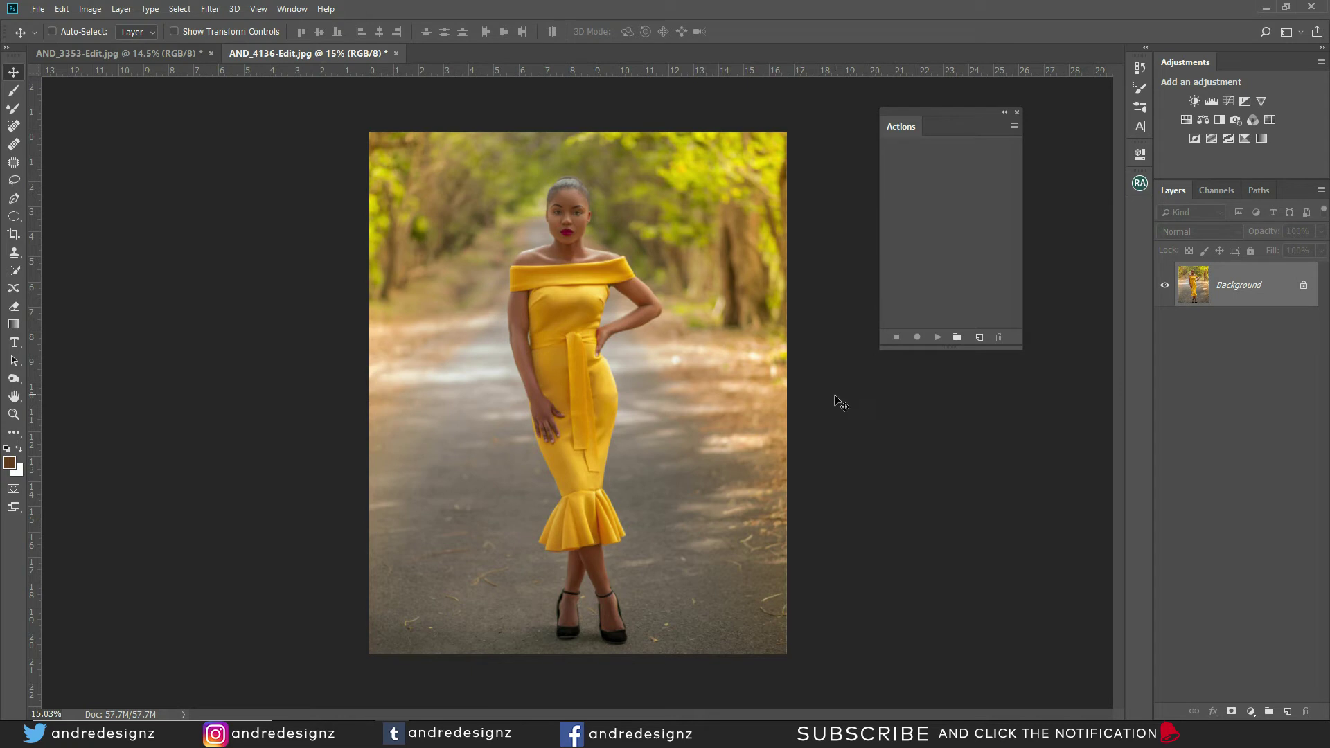
Create a new empty action set named 'Web/Instagram'.
click(958, 337)
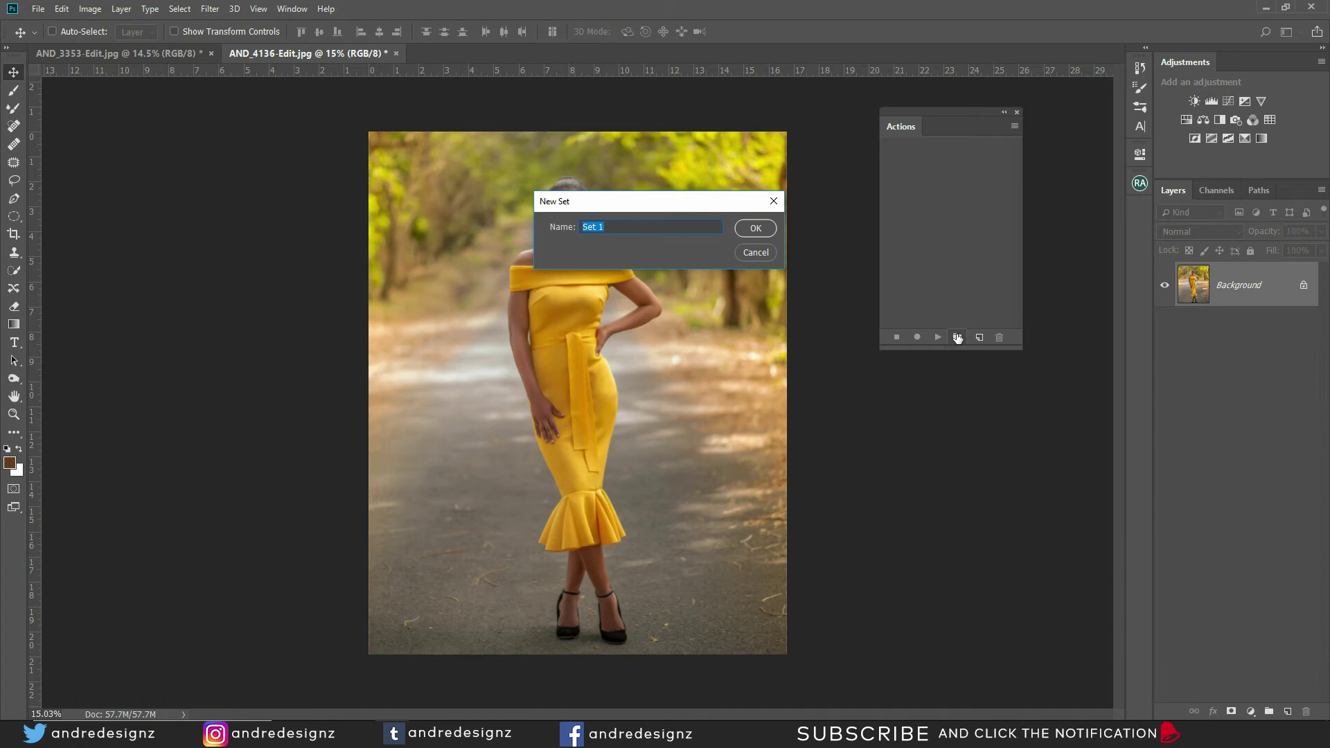
text(sAVE fOR iNSTA)
key(BackSpace)
key(BackSpace)
key(BackSpace)
key(BackSpace)
key(BackSpace)
key(BackSpace)
key(BackSpace)
key(BackSpace)
key(BackSpace)
key(BackSpace)
key(BackSpace)
key(BackSpace)
key(BackSpace)
key(BackSpace)
text(Save for)
key(BackSpace)
key(BackSpace)
key(BackSpace)
key(BackSpace)
key(BackSpace)
key(BackSpace)
key(BackSpace)
text(Web/Instagra)
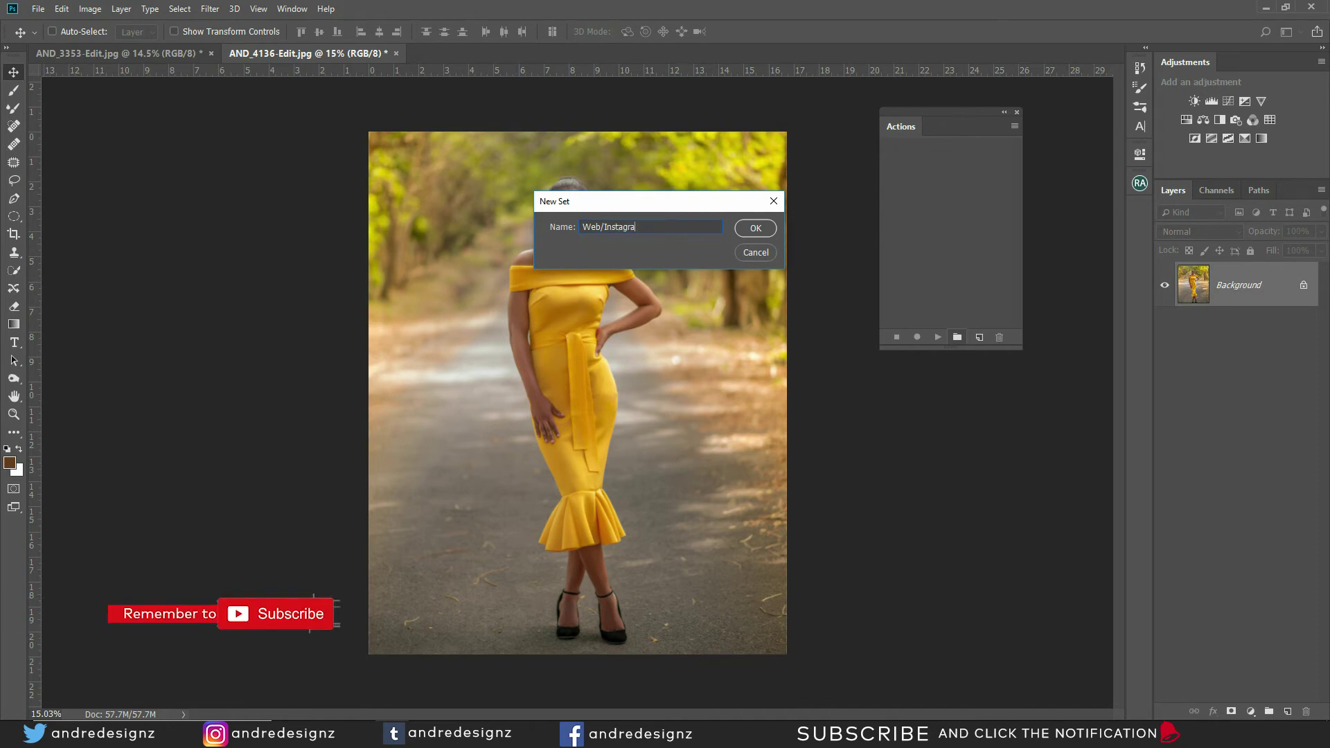
text(,m)
click(762, 231)
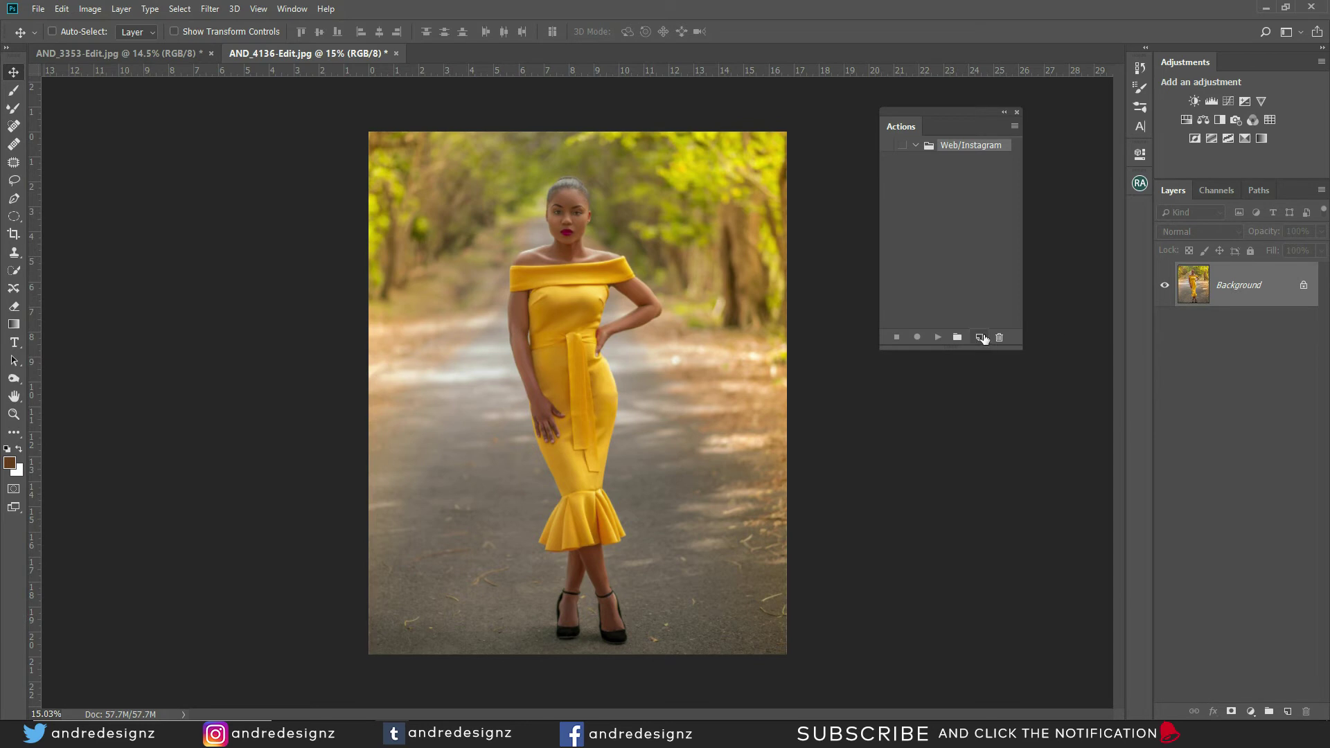
Add a Red-labelled action named 'Save for Insgaram' to the set and start recording it.
click(981, 337)
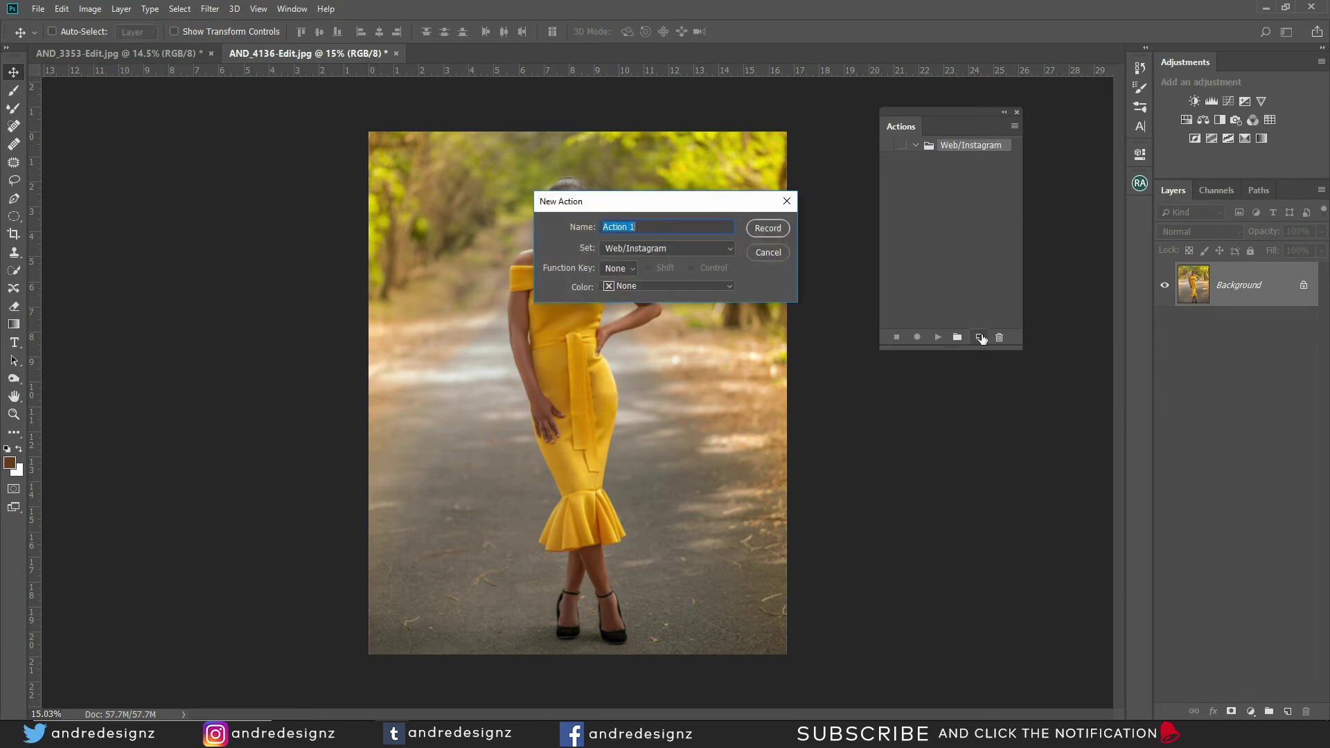
text(Save for Insgaram)
click(625, 288)
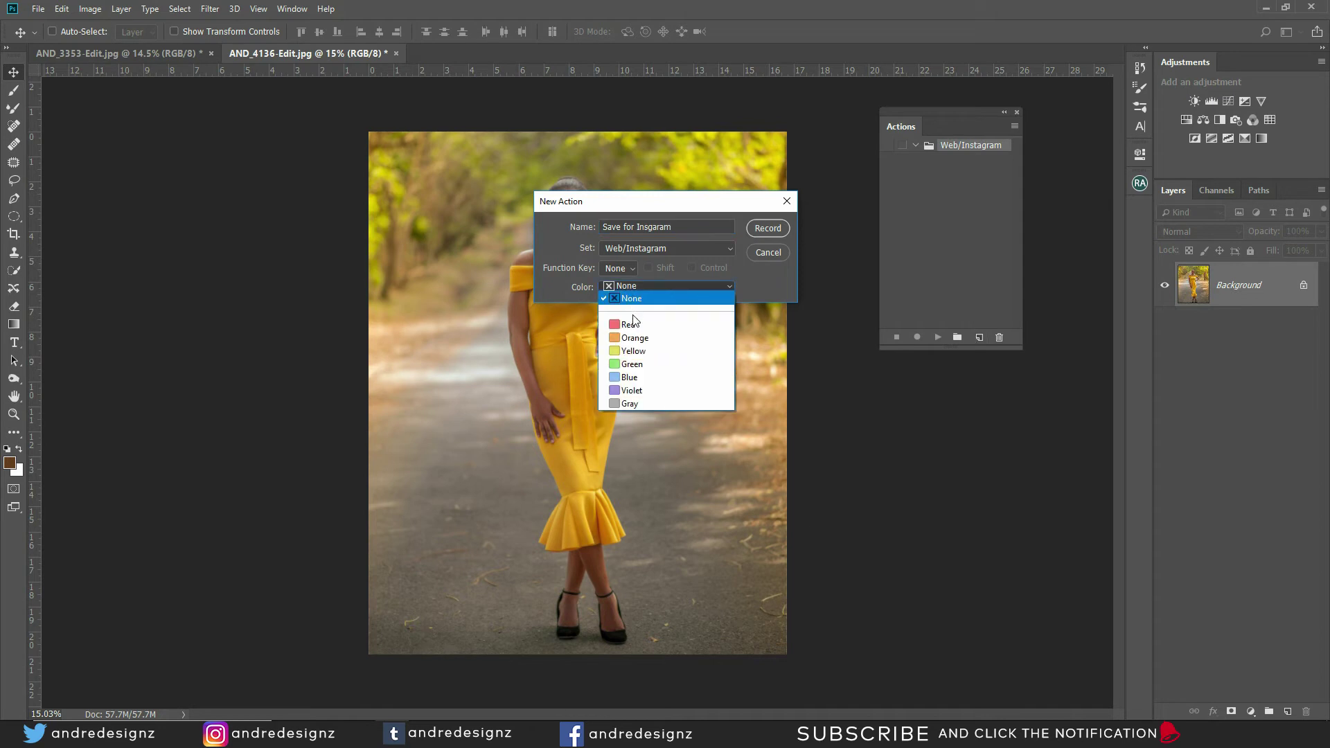
click(634, 324)
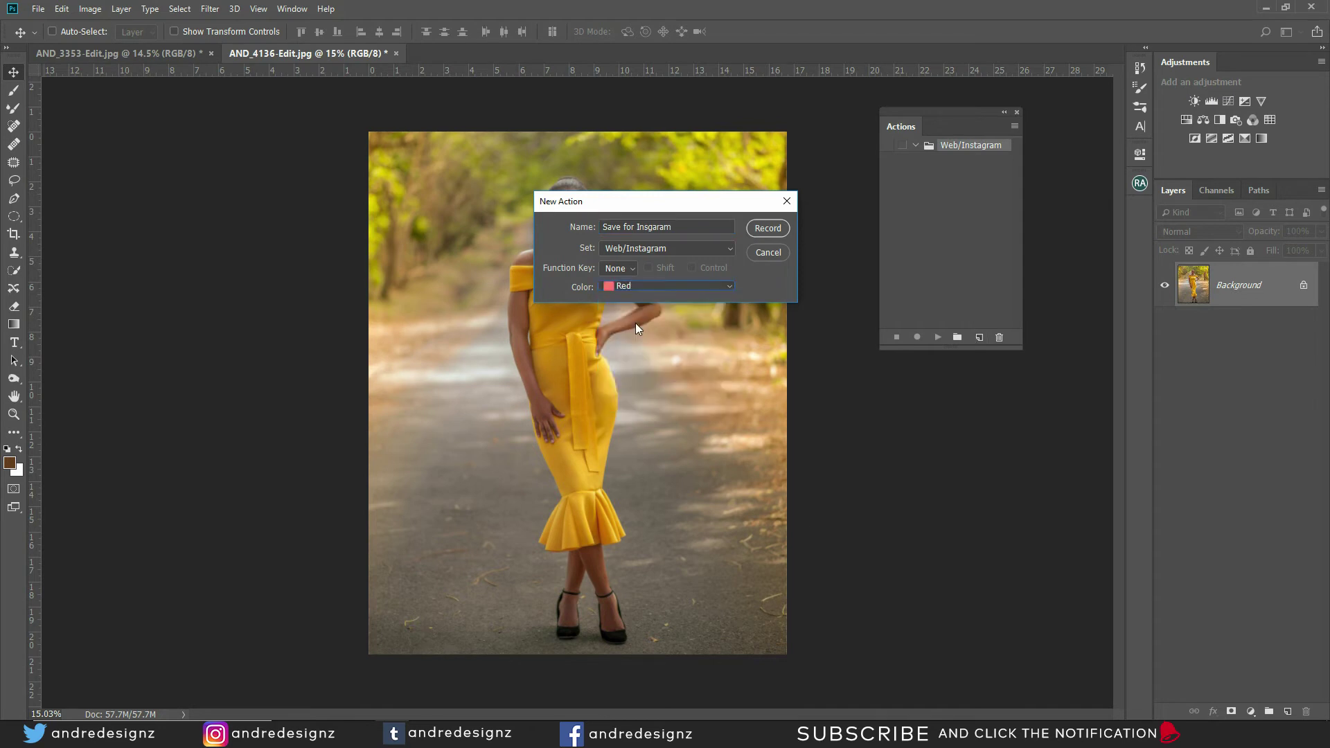
click(768, 229)
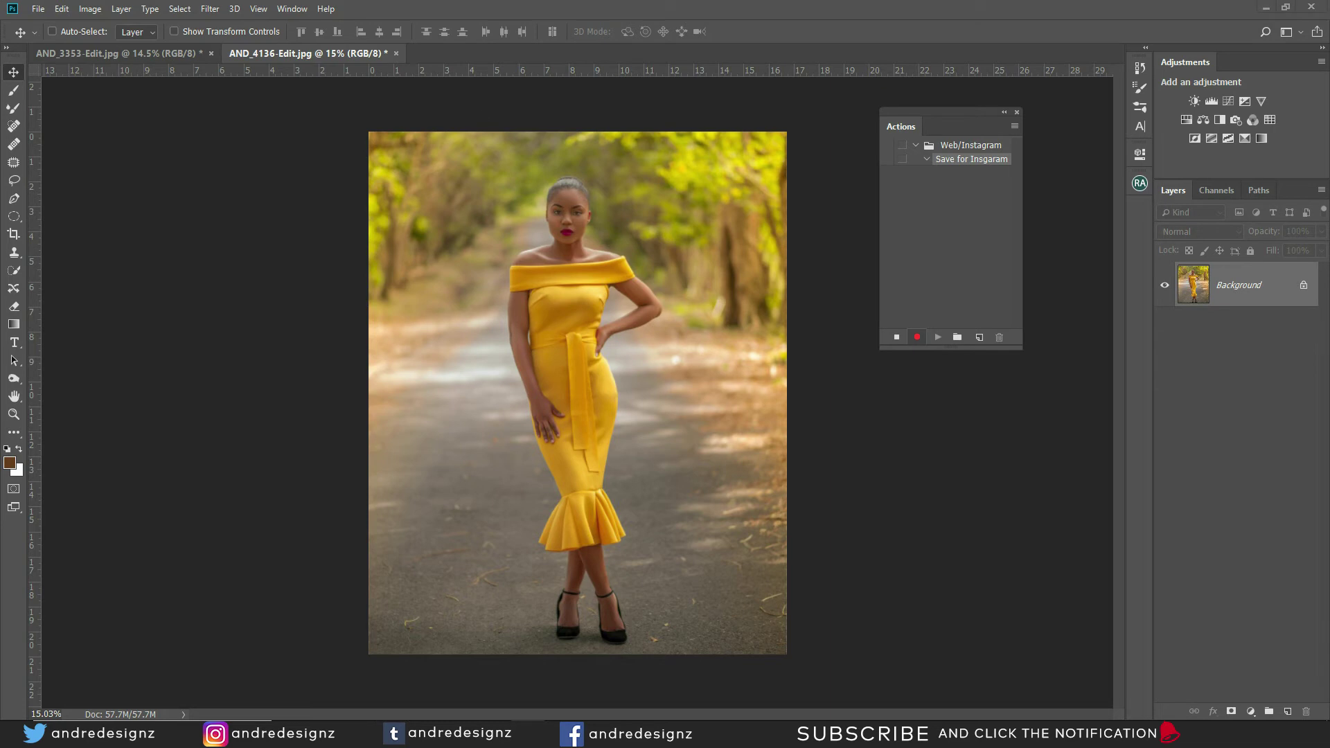
Open Save for Web (Legacy) for the photo, showing JPEG High, quality 60, at 4016 × 5020 px.
click(42, 9)
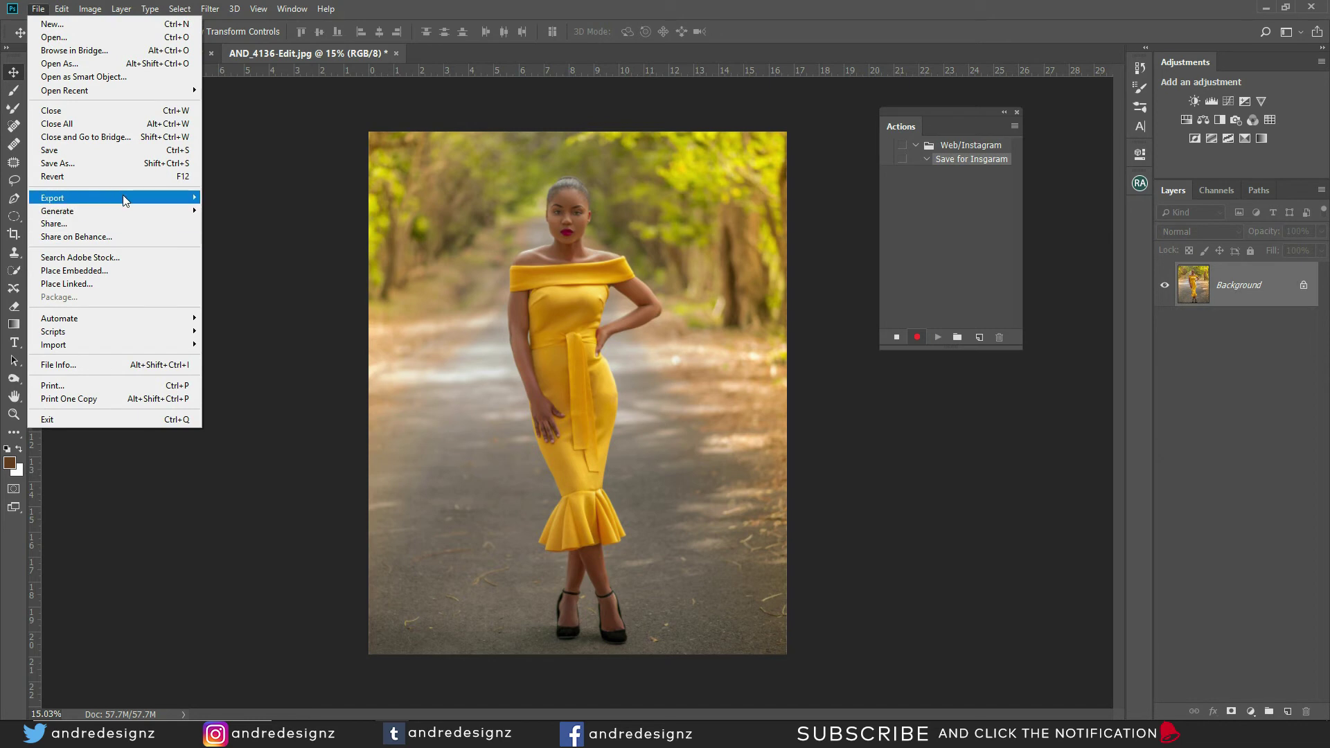
mouse_move(125, 198)
click(281, 252)
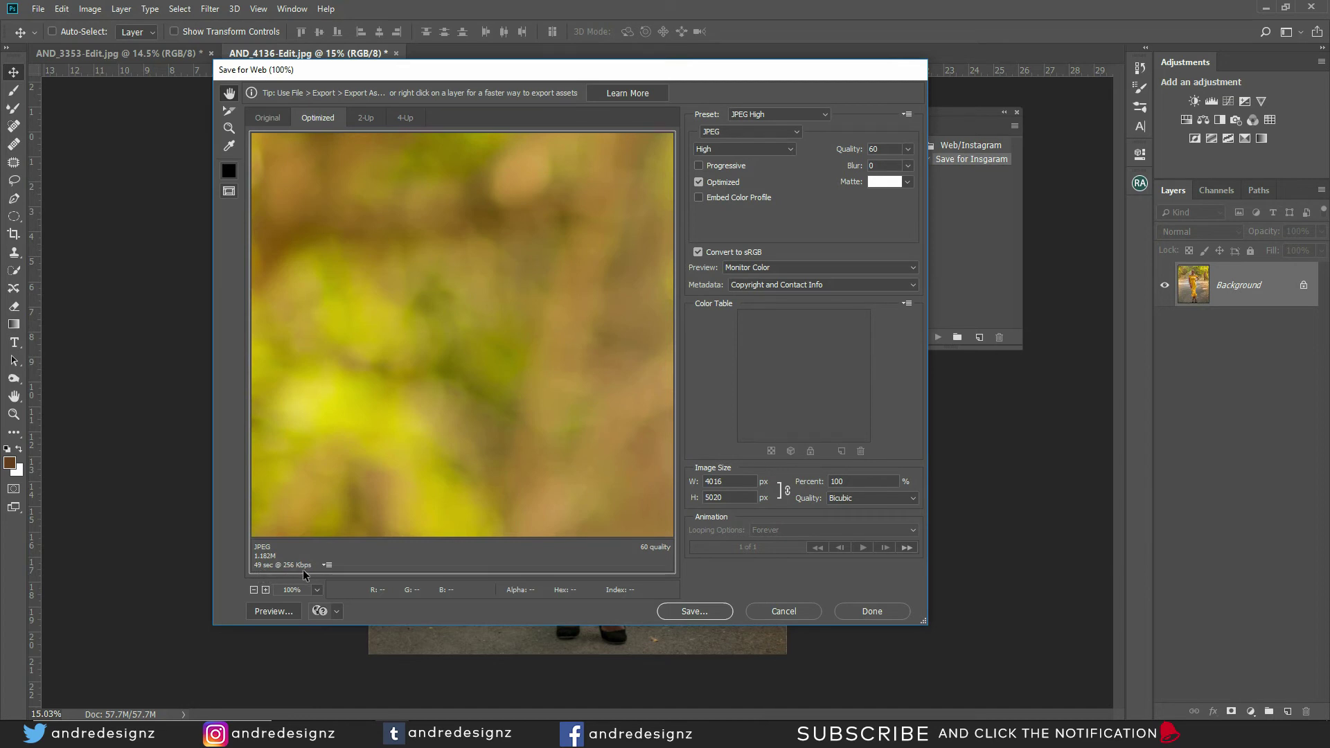
click(327, 565)
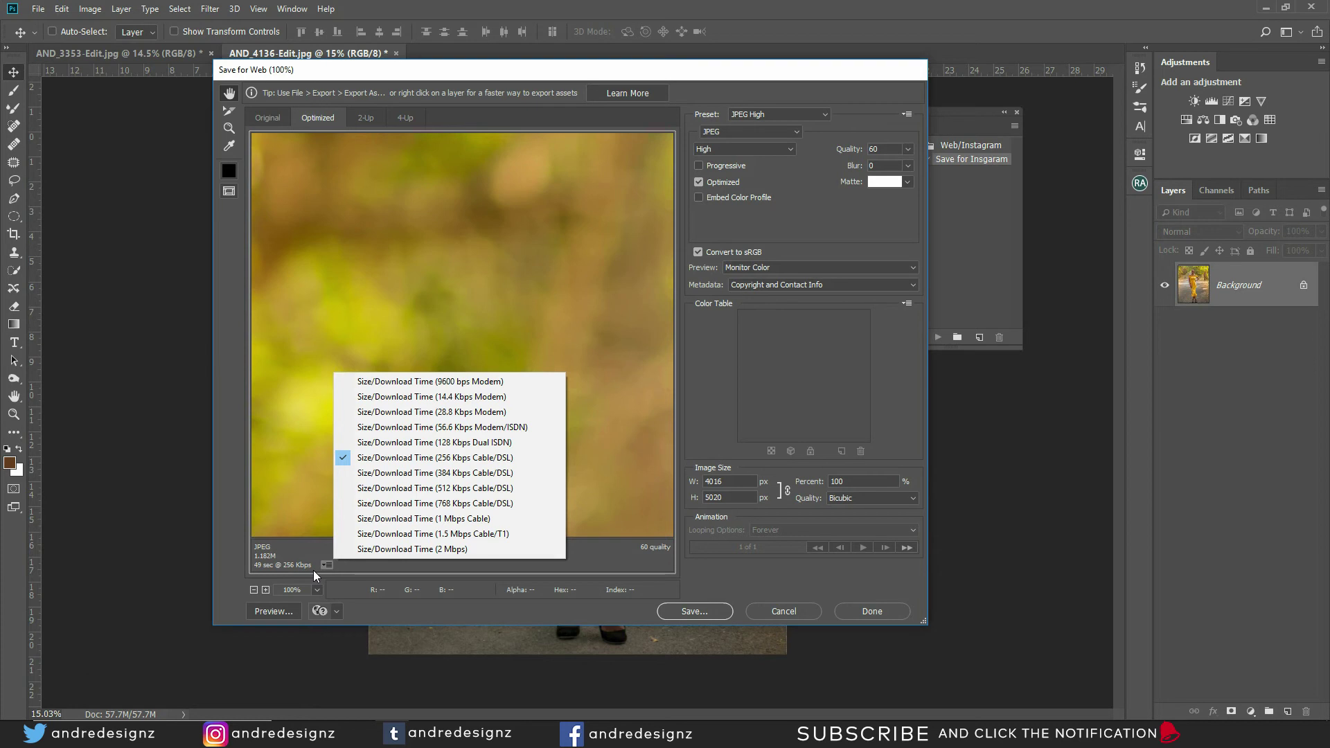
Set the export width to 1080 px (1080 × 1350) and zoom the preview out to 33.3%.
click(447, 251)
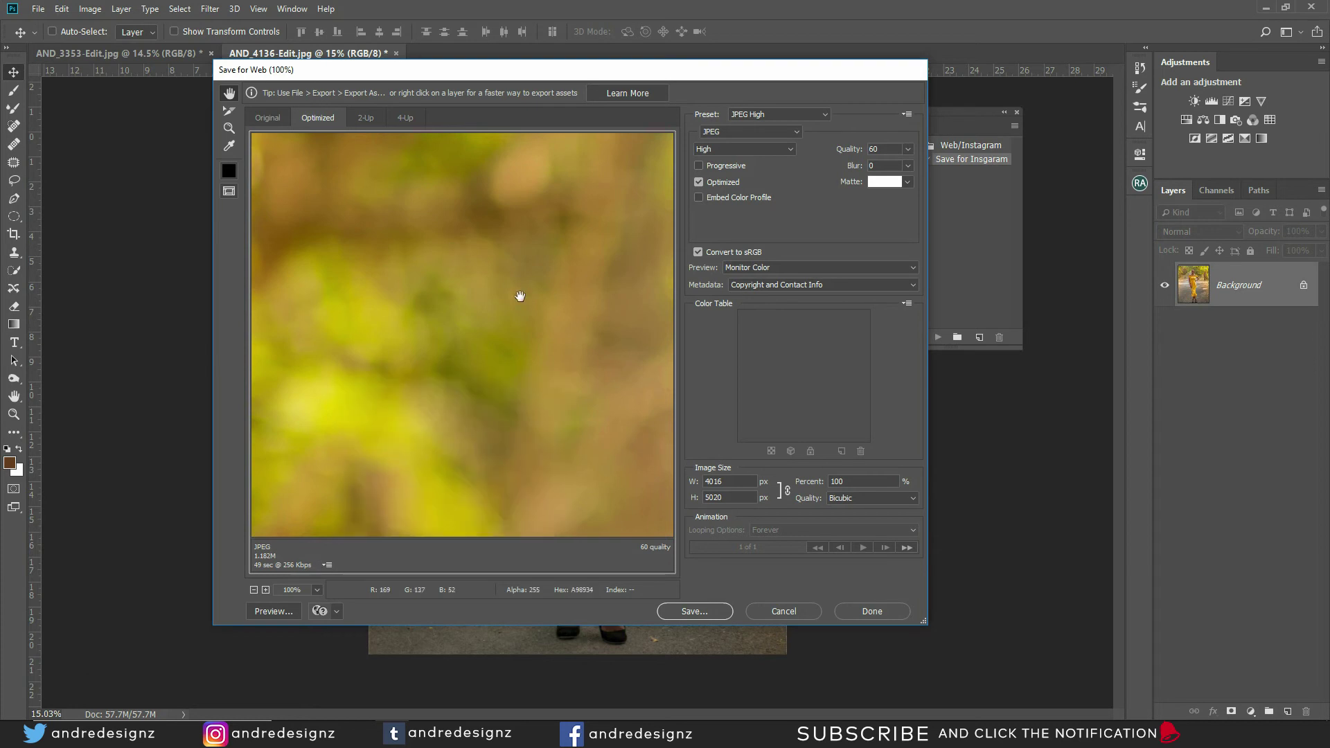
click(727, 481)
text(1080)
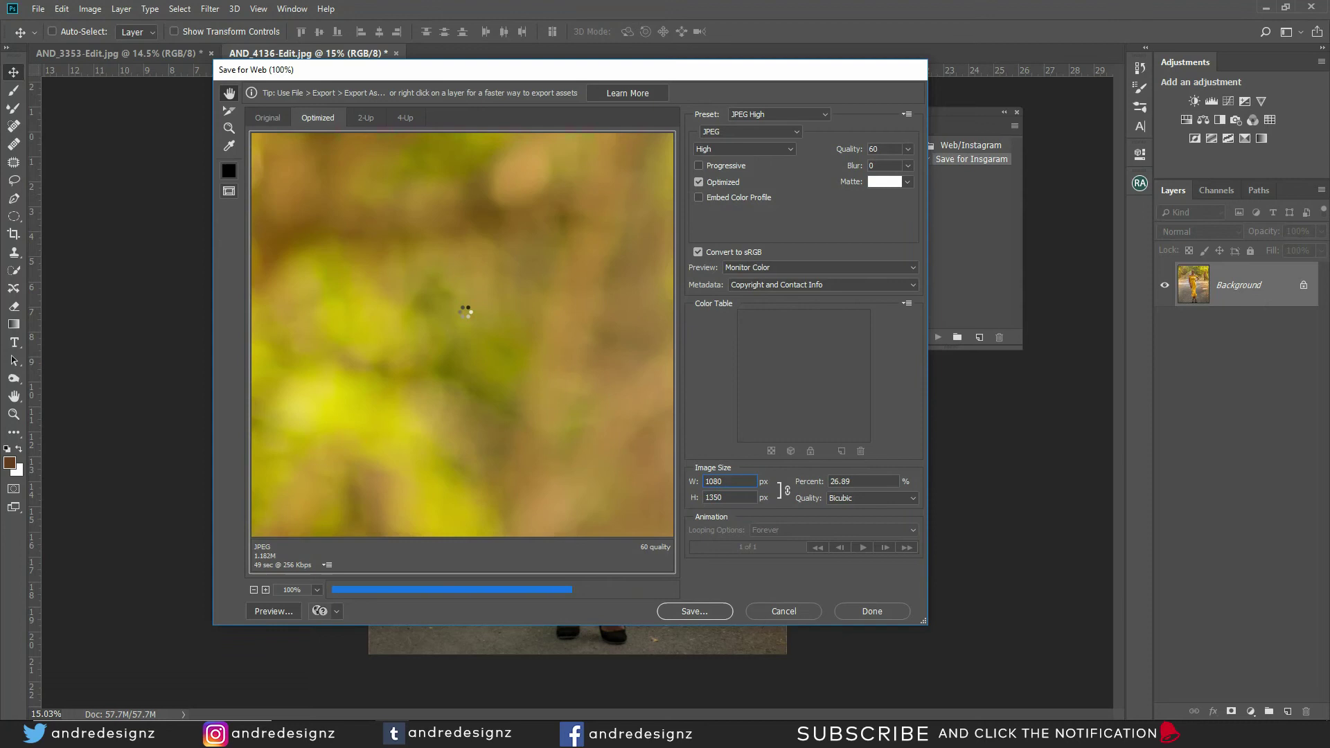
click(254, 590)
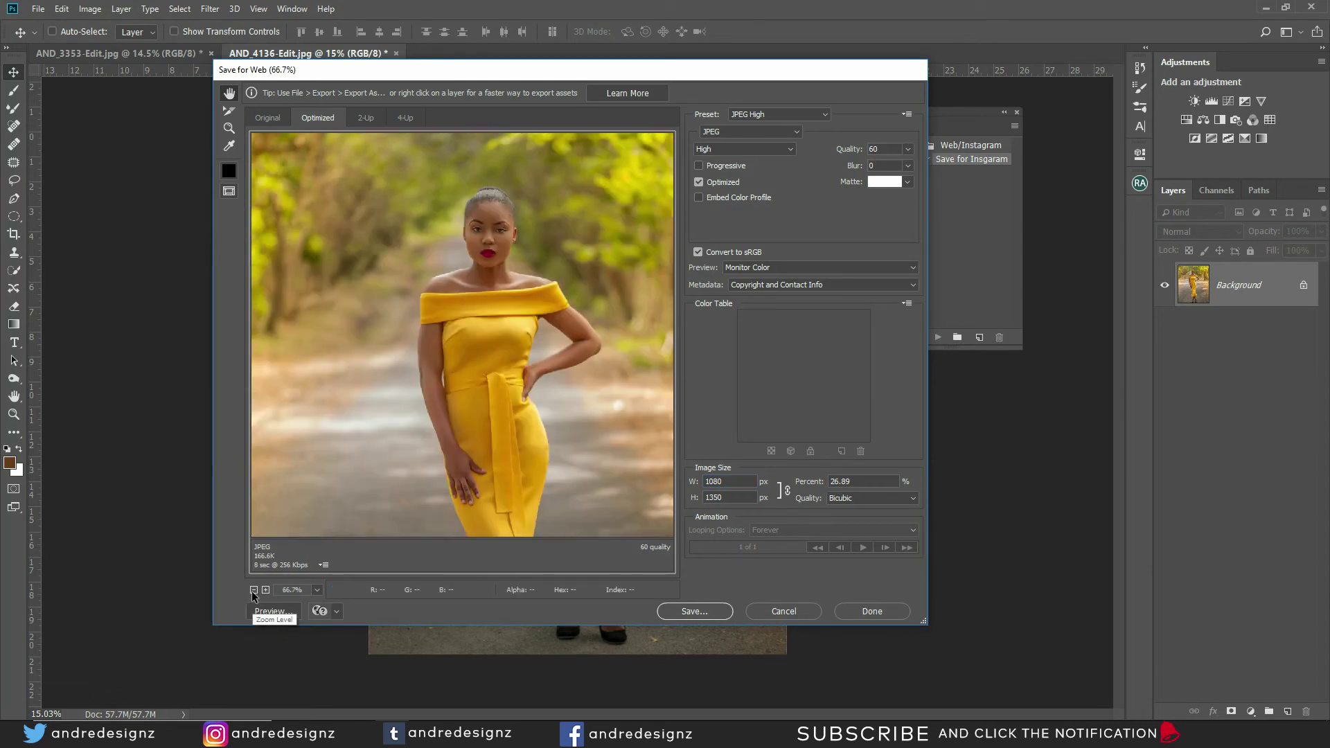
click(254, 590)
click(253, 590)
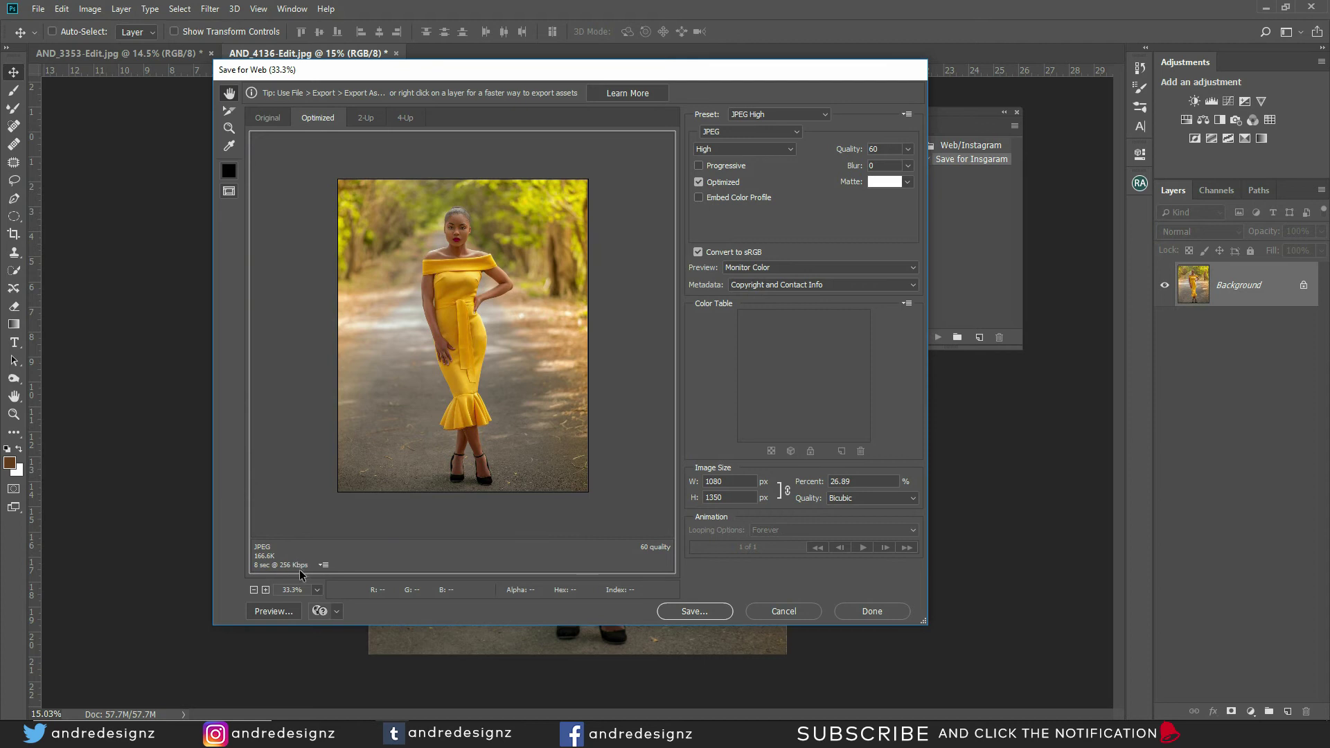
Save the JPEG as AND_4136-Edit.jpg in the Save for Web folder, replacing the existing file.
click(713, 612)
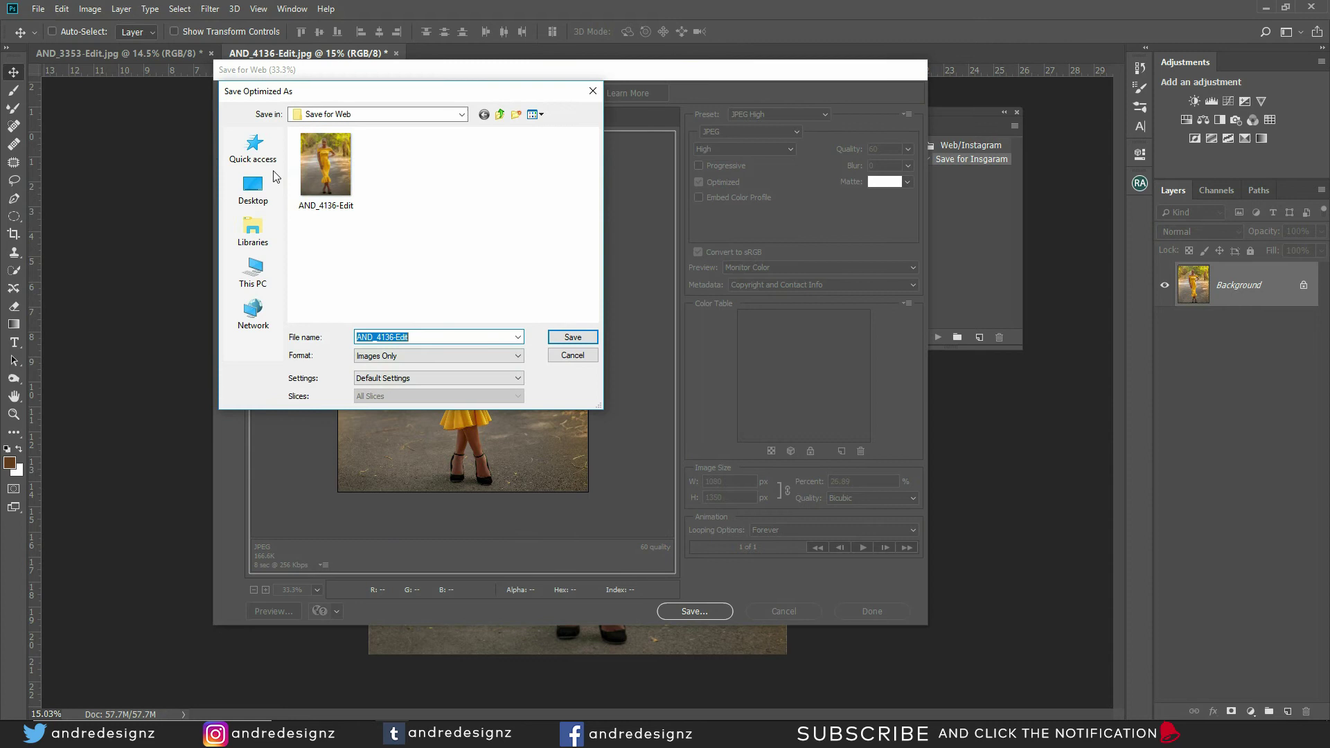
double_click(351, 166)
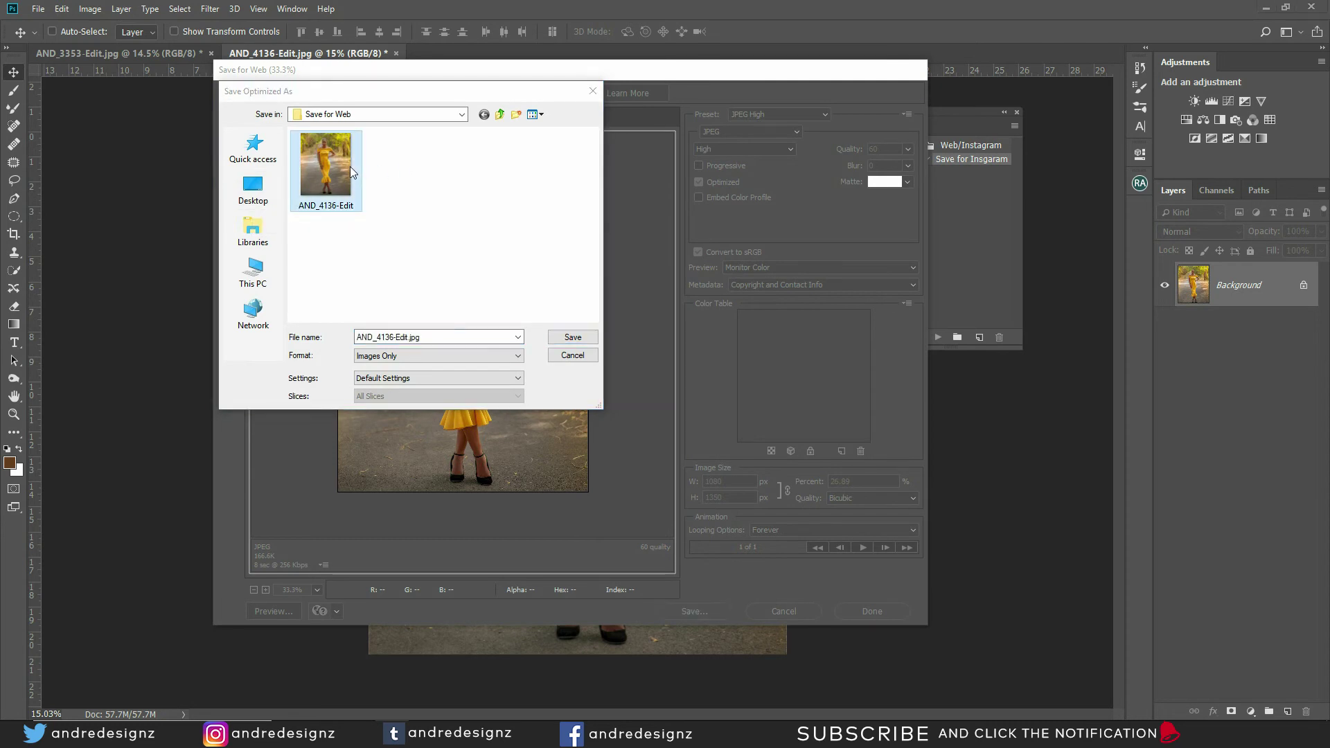
click(572, 336)
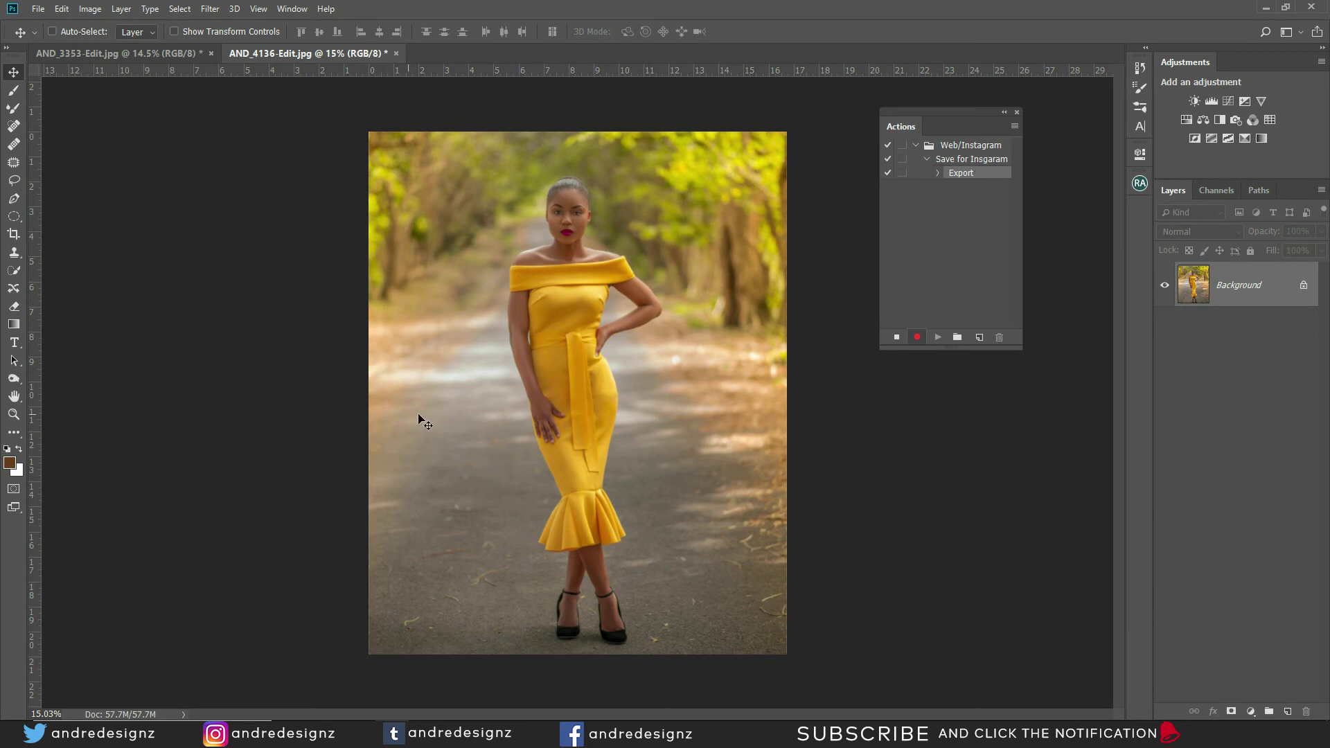
Stop recording the Save for Insgaram action.
click(897, 338)
click(1015, 126)
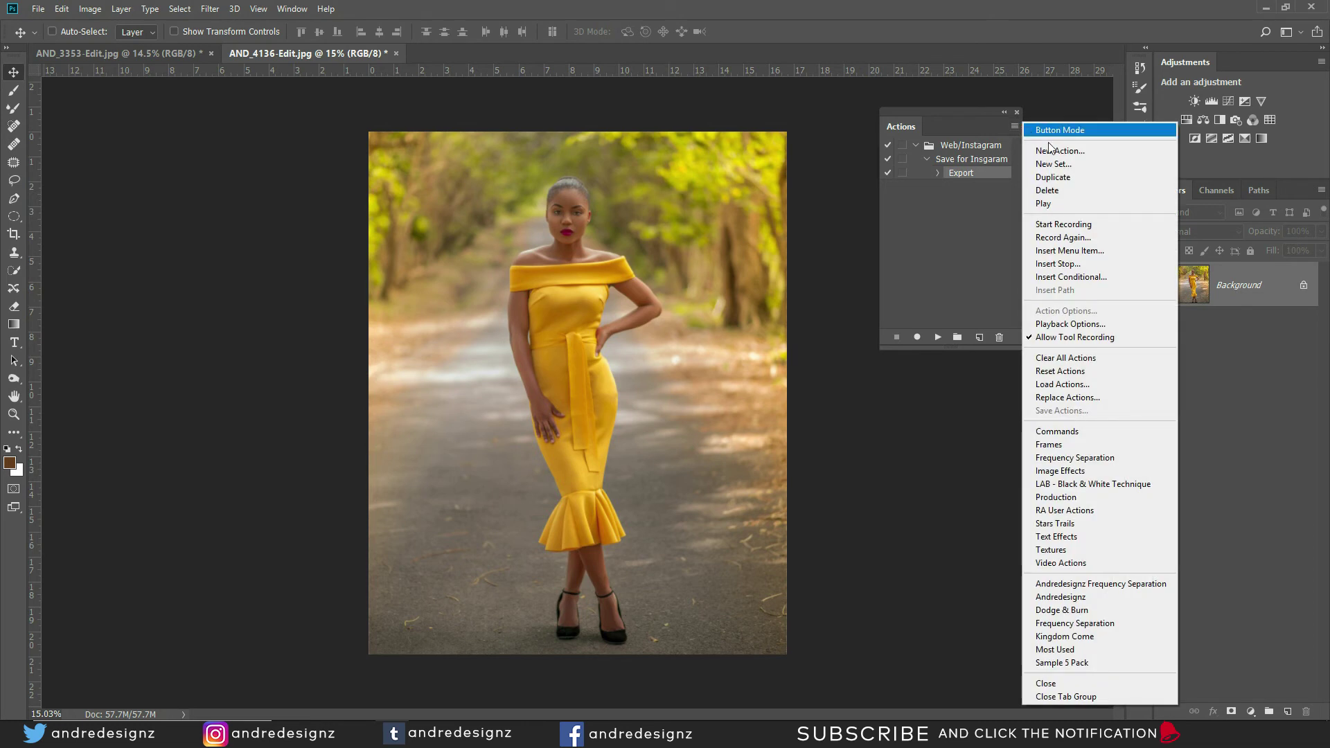
click(952, 233)
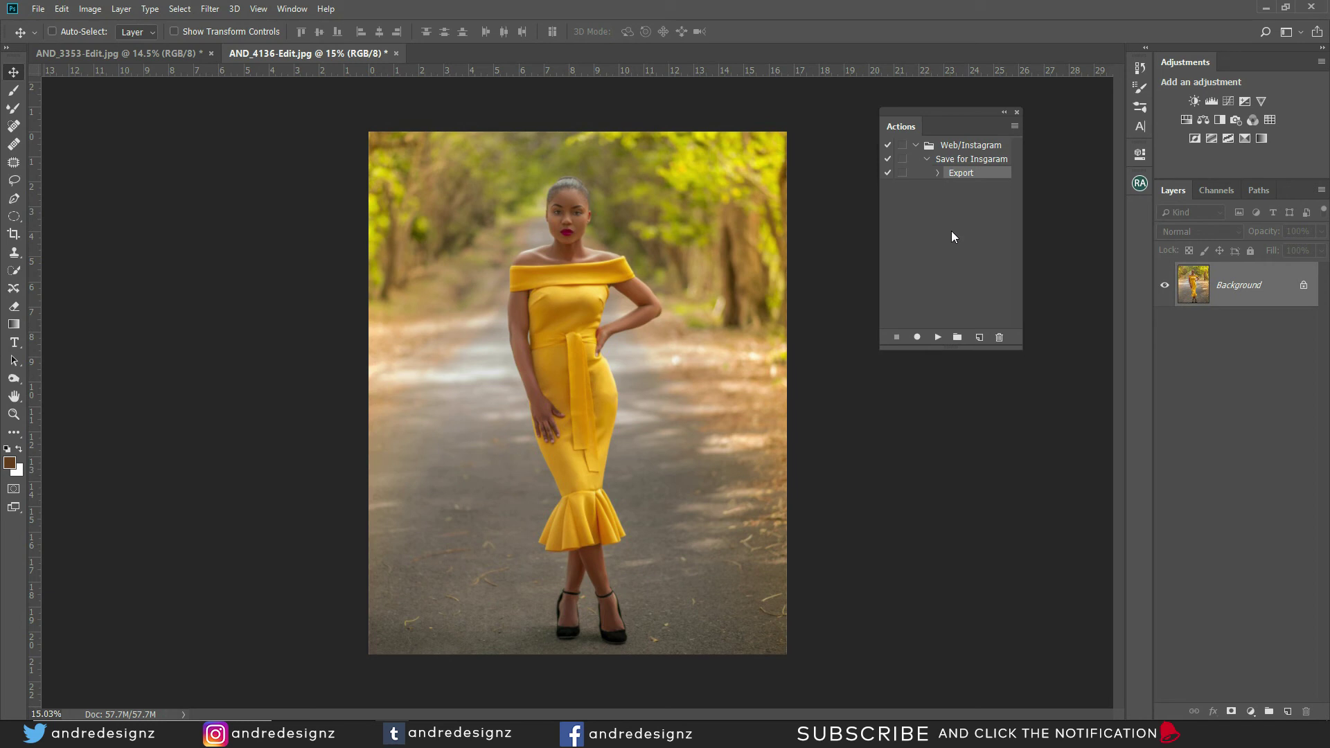
Create an Orange-labelled action named 'Save for Web' and start recording it.
click(978, 337)
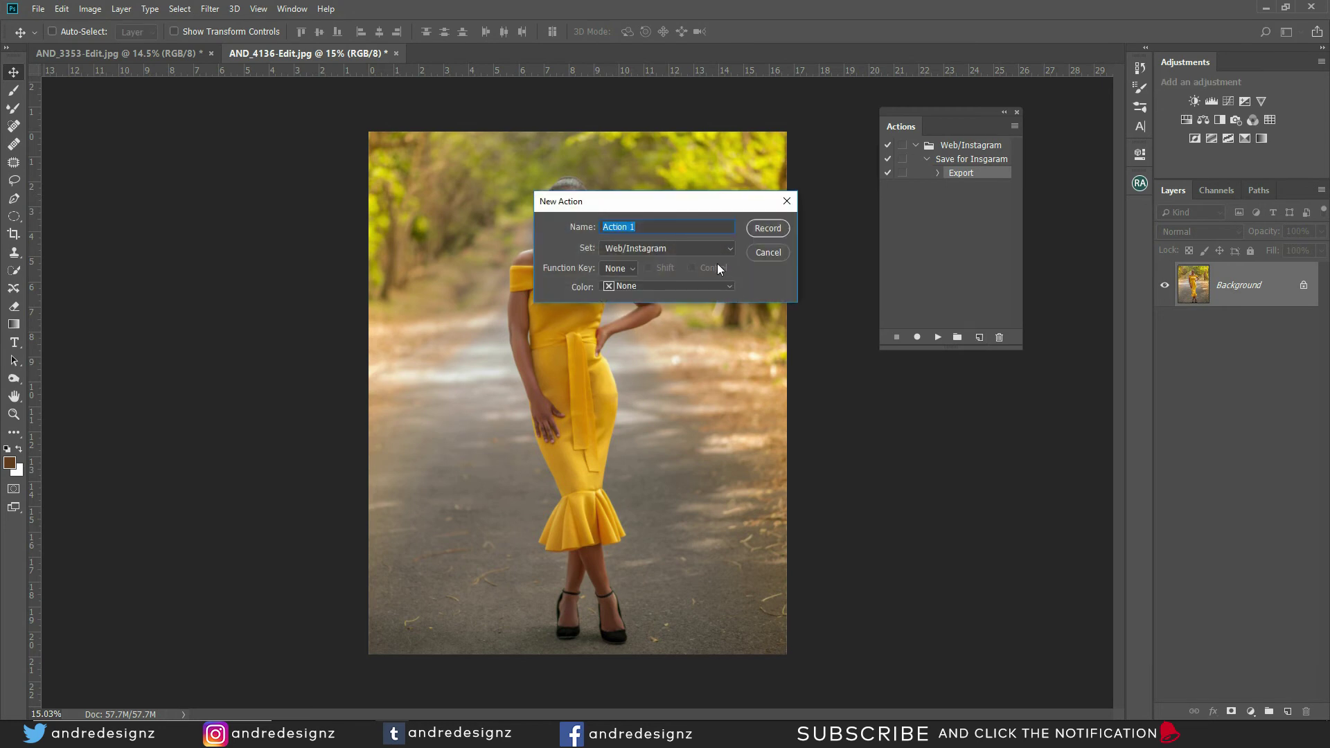
text(Save for Web)
click(674, 289)
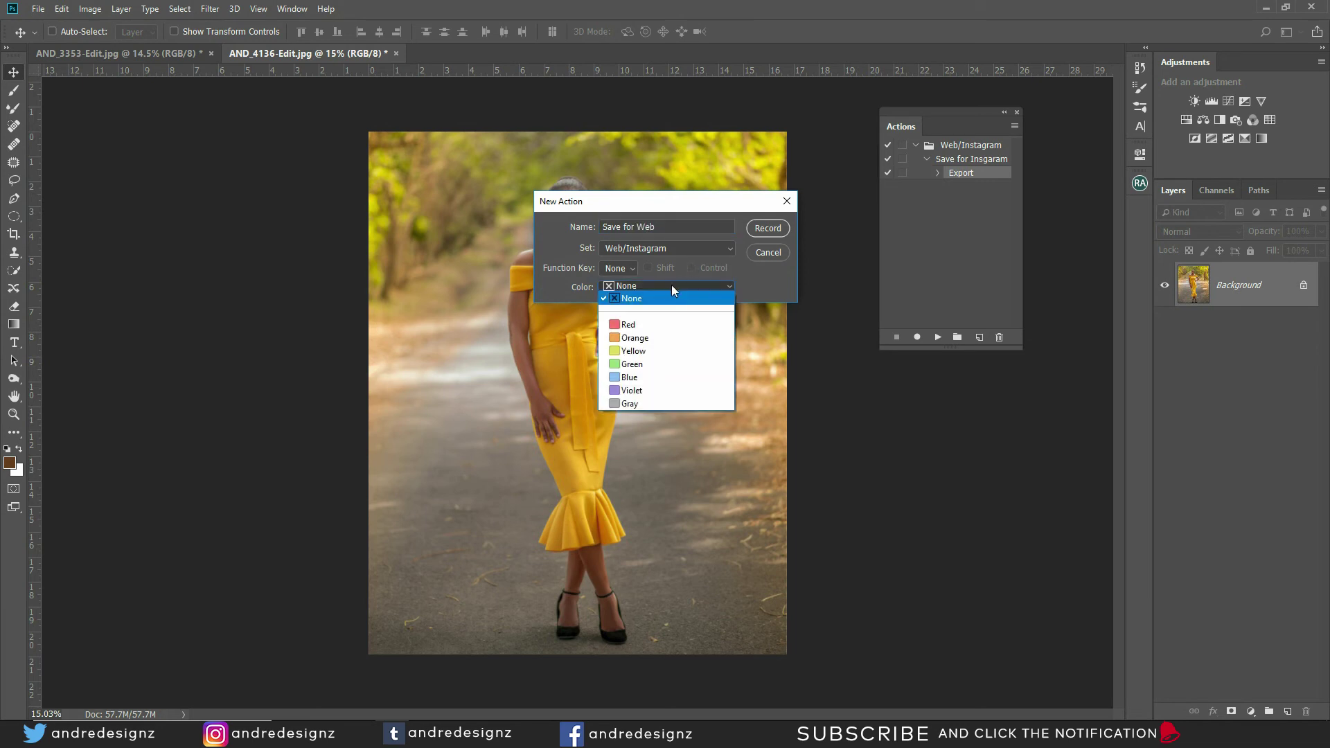
click(646, 338)
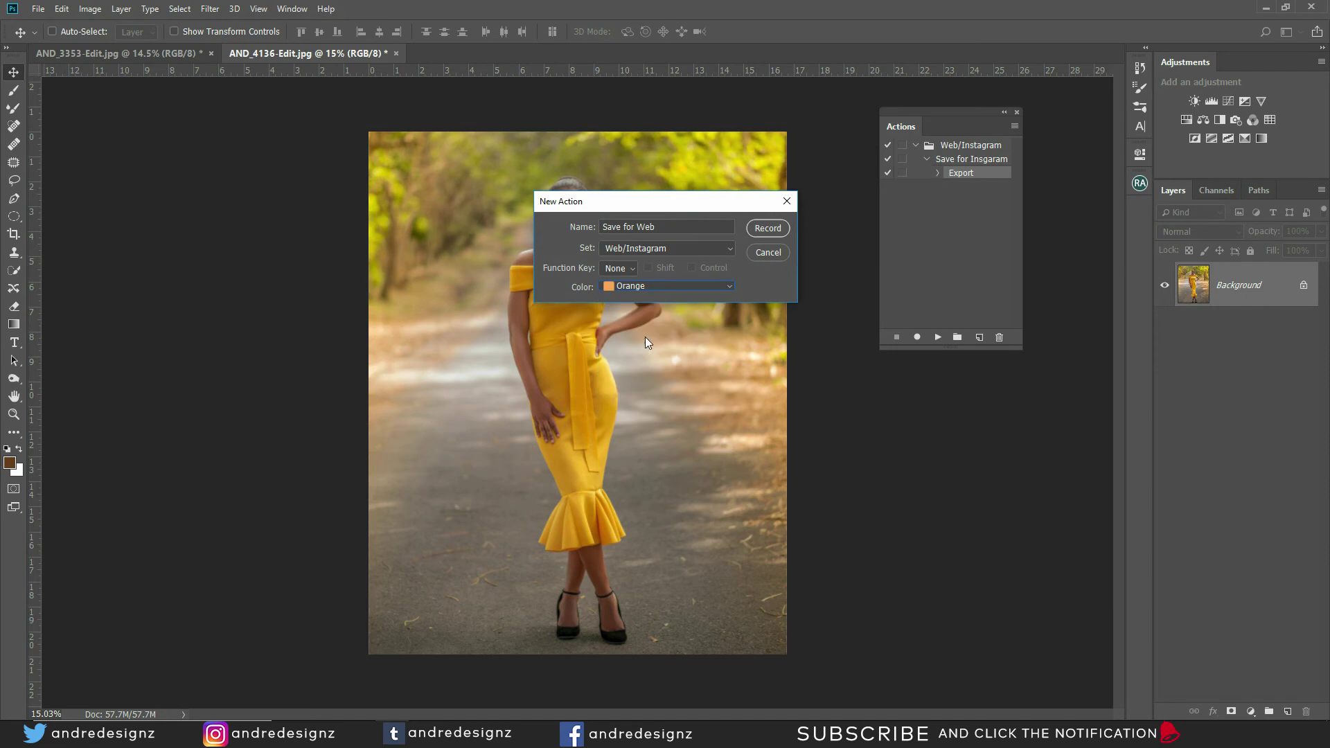
click(762, 231)
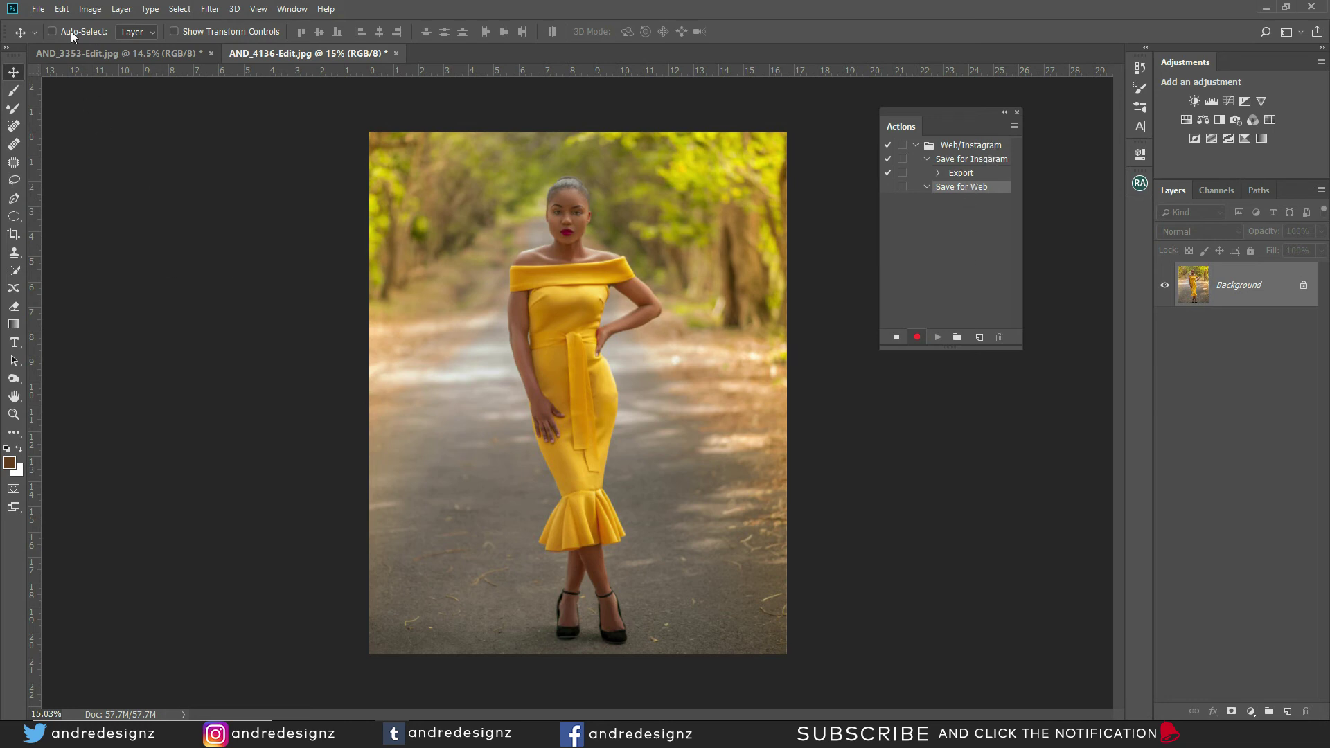
In Save for Web (Legacy), resize the export to 1080 × 1350 px and proceed to saving.
click(38, 9)
mouse_move(87, 199)
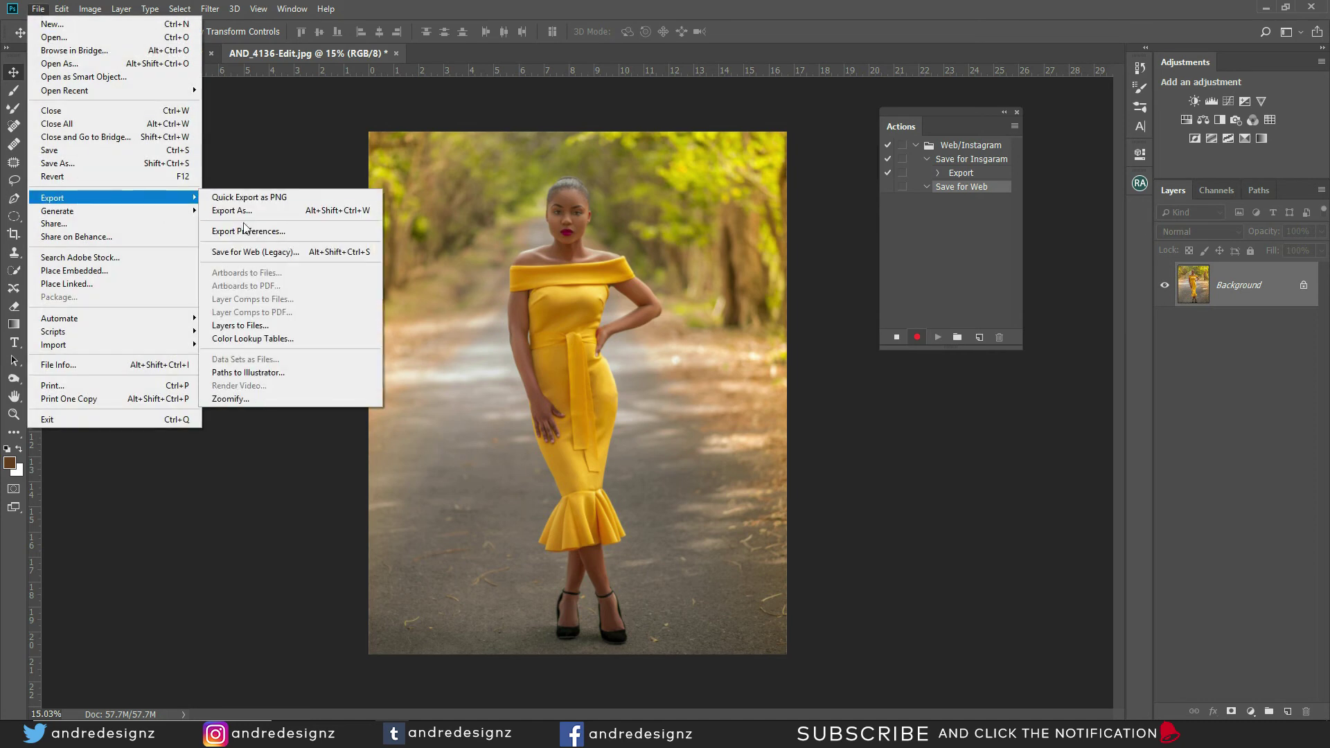
click(297, 252)
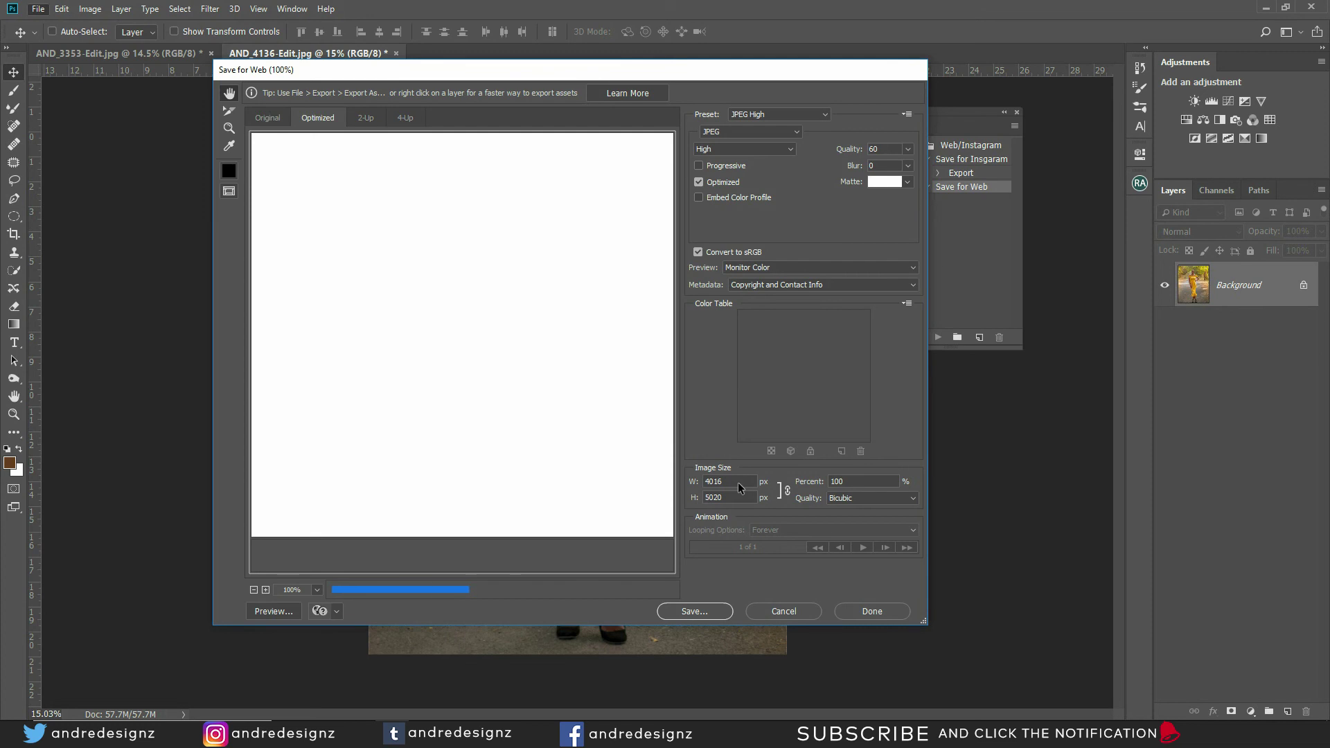
click(733, 481)
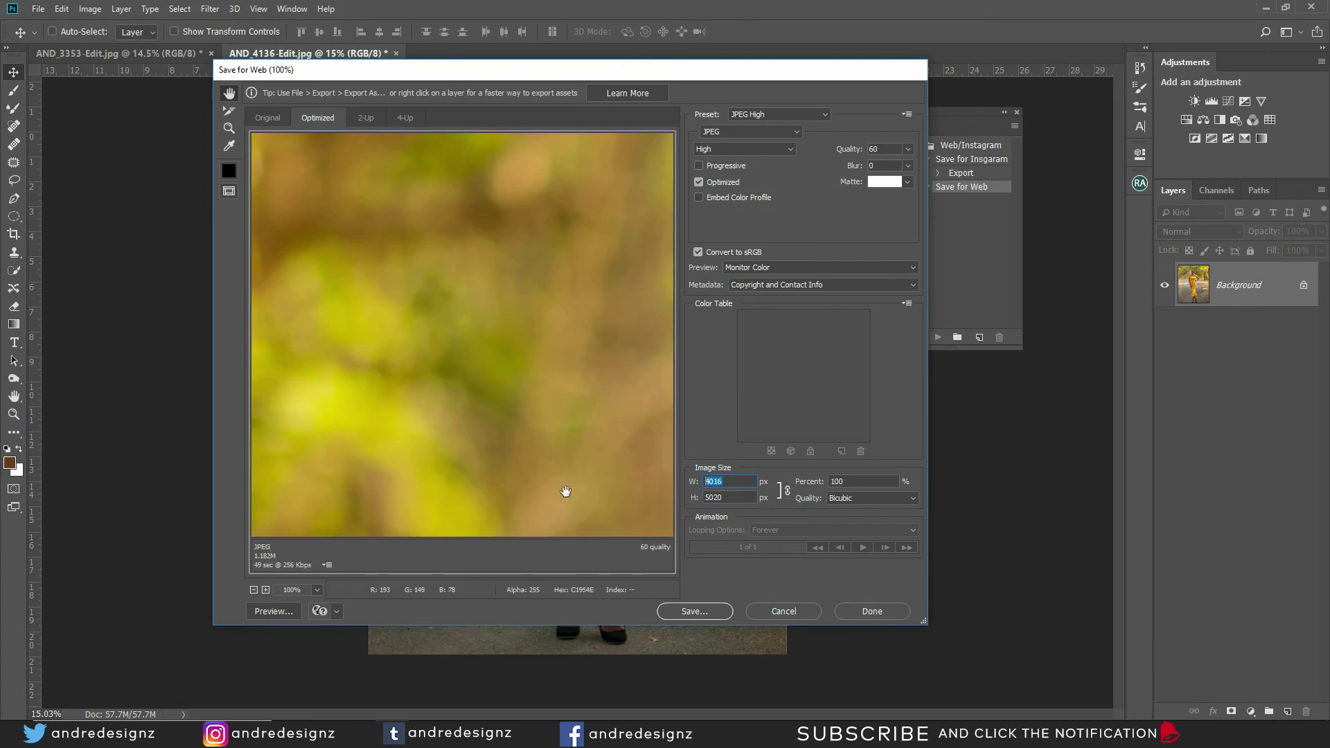
text(1080)
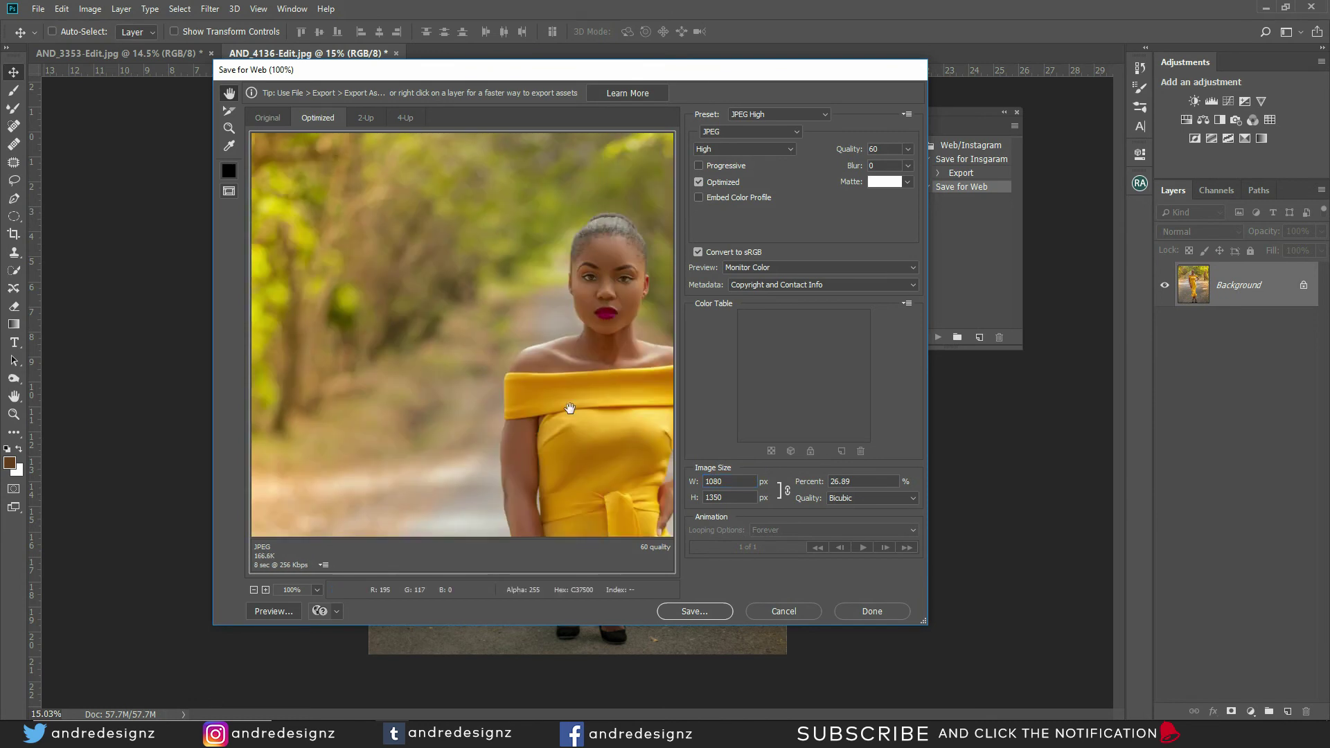
click(694, 611)
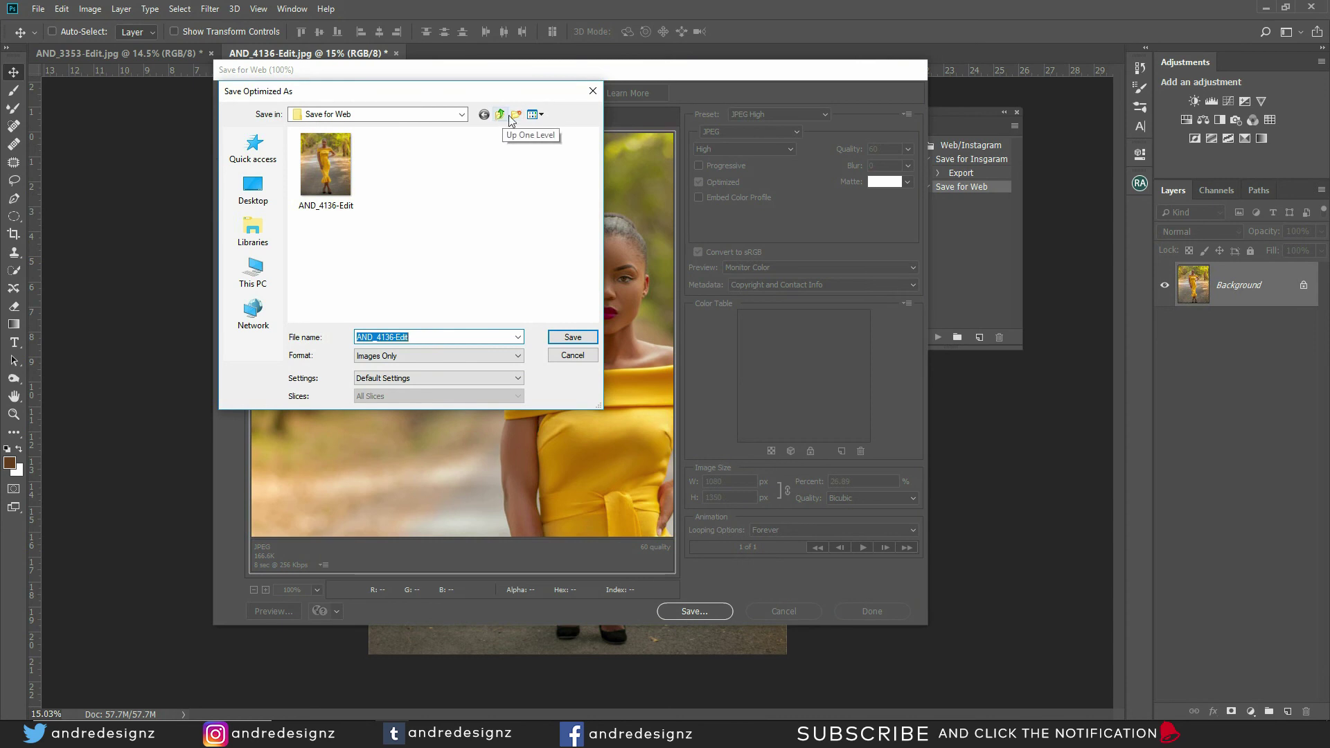
Create a new 'Save Instagram' folder and save the 1080-px JPEG into it.
click(516, 115)
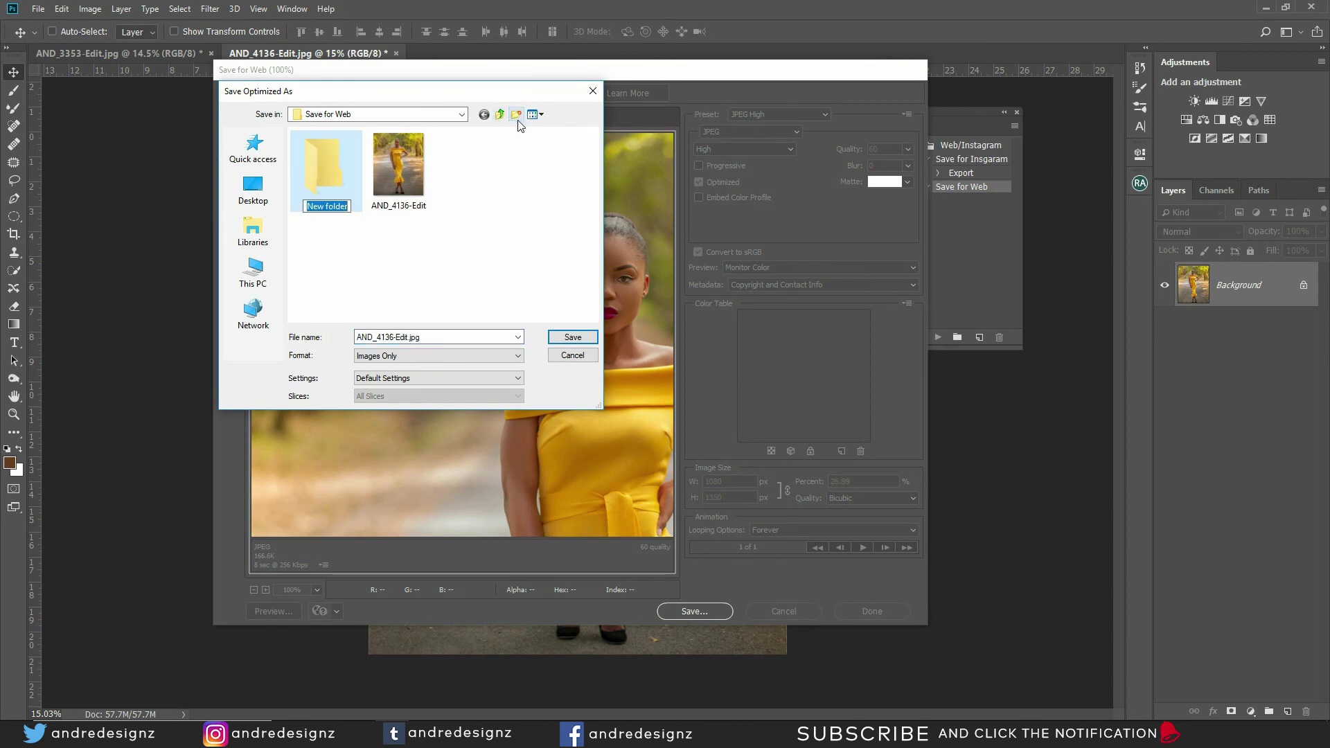
text(Save Insgram)
key(Left)
key(Left)
key(Left)
key(Left)
text(ta)
key(BackSpace)
key(BackSpace)
key(Delete)
text(sta)
key(Return)
double_click(321, 209)
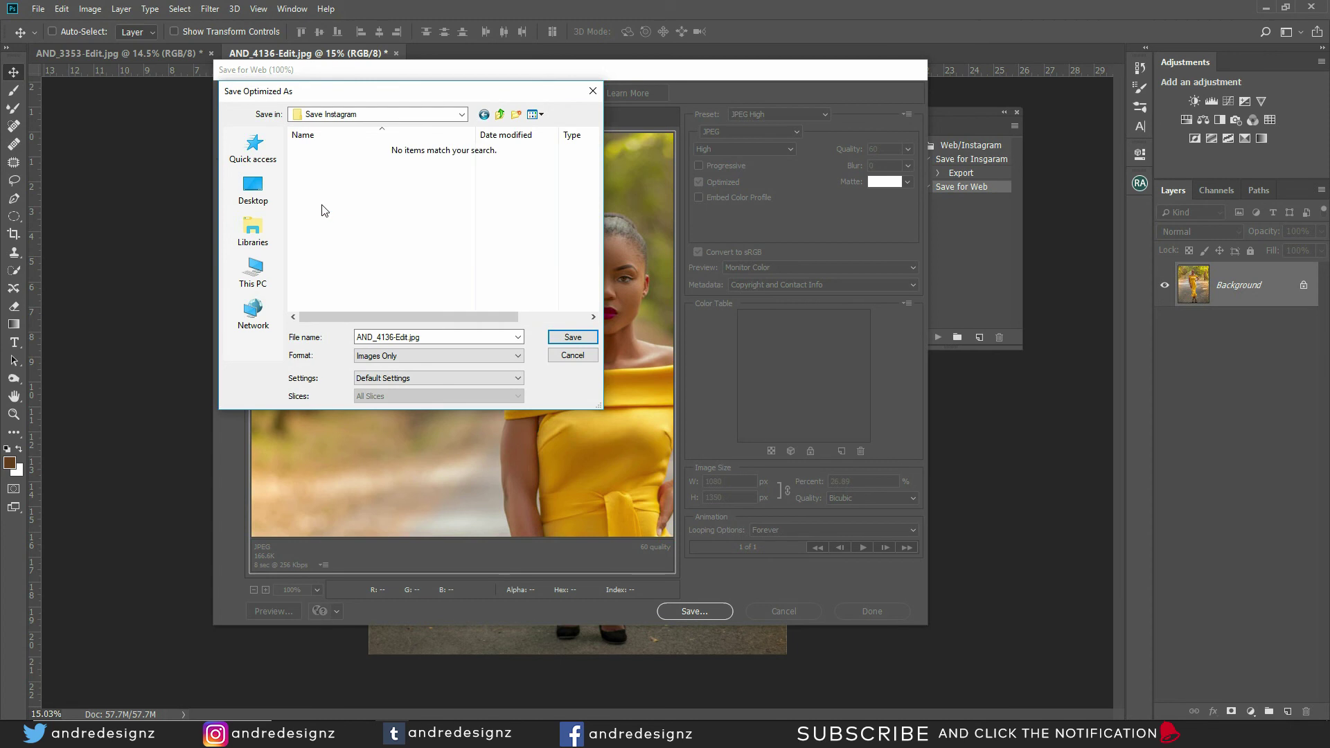
click(574, 338)
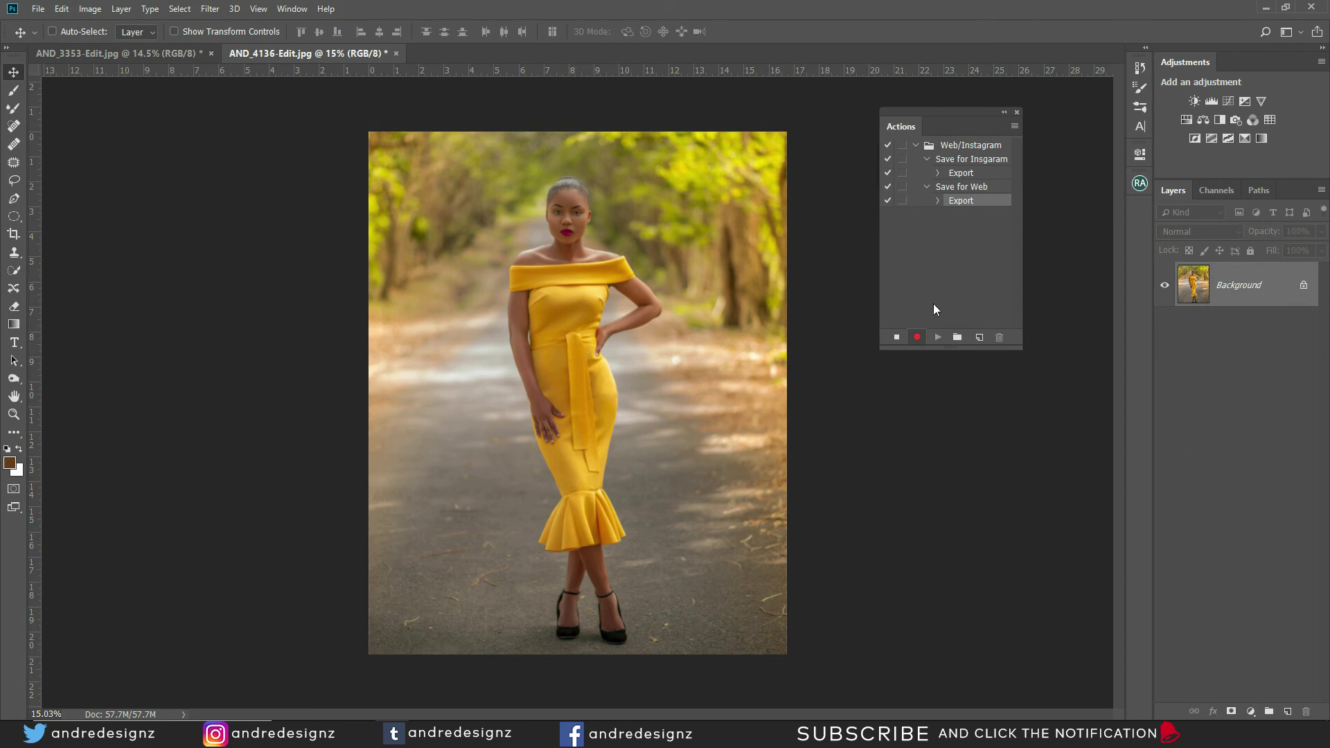
Stop recording, switch the Actions panel to Button Mode, and open File Explorer.
click(896, 337)
click(1014, 126)
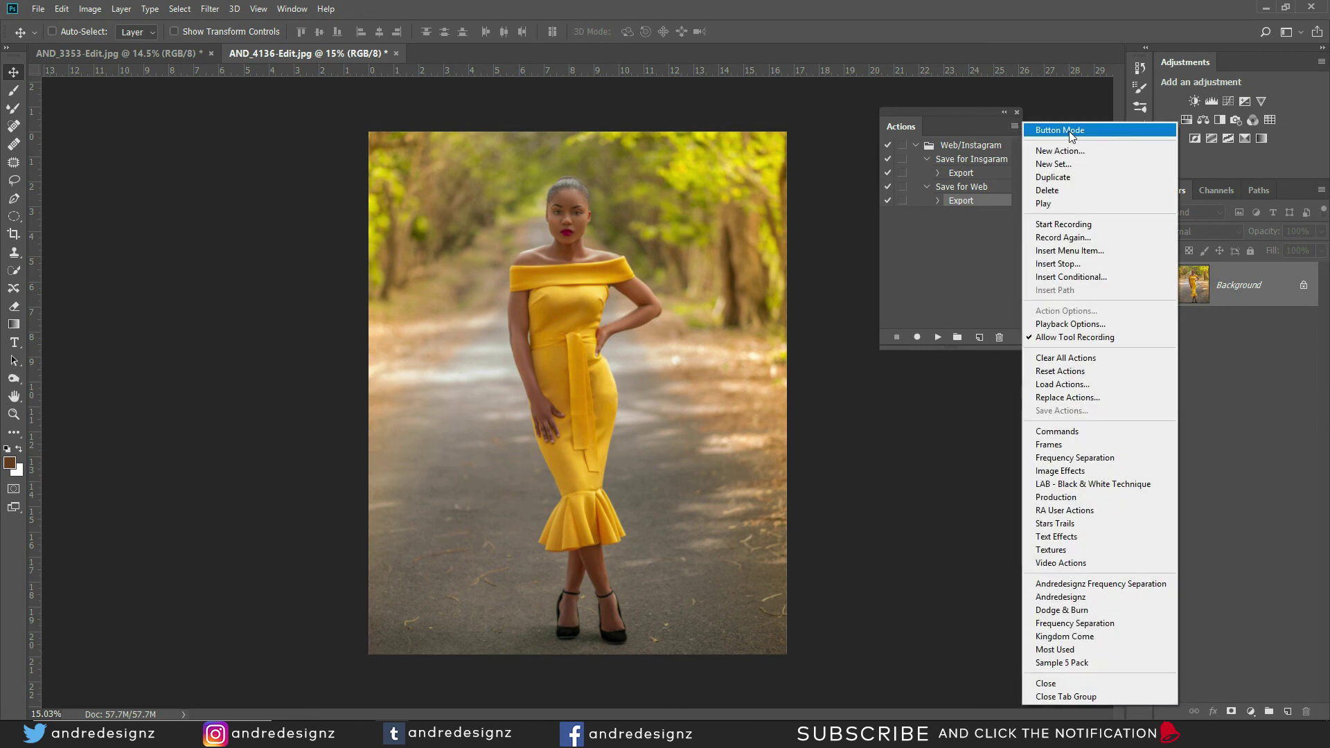
click(1053, 131)
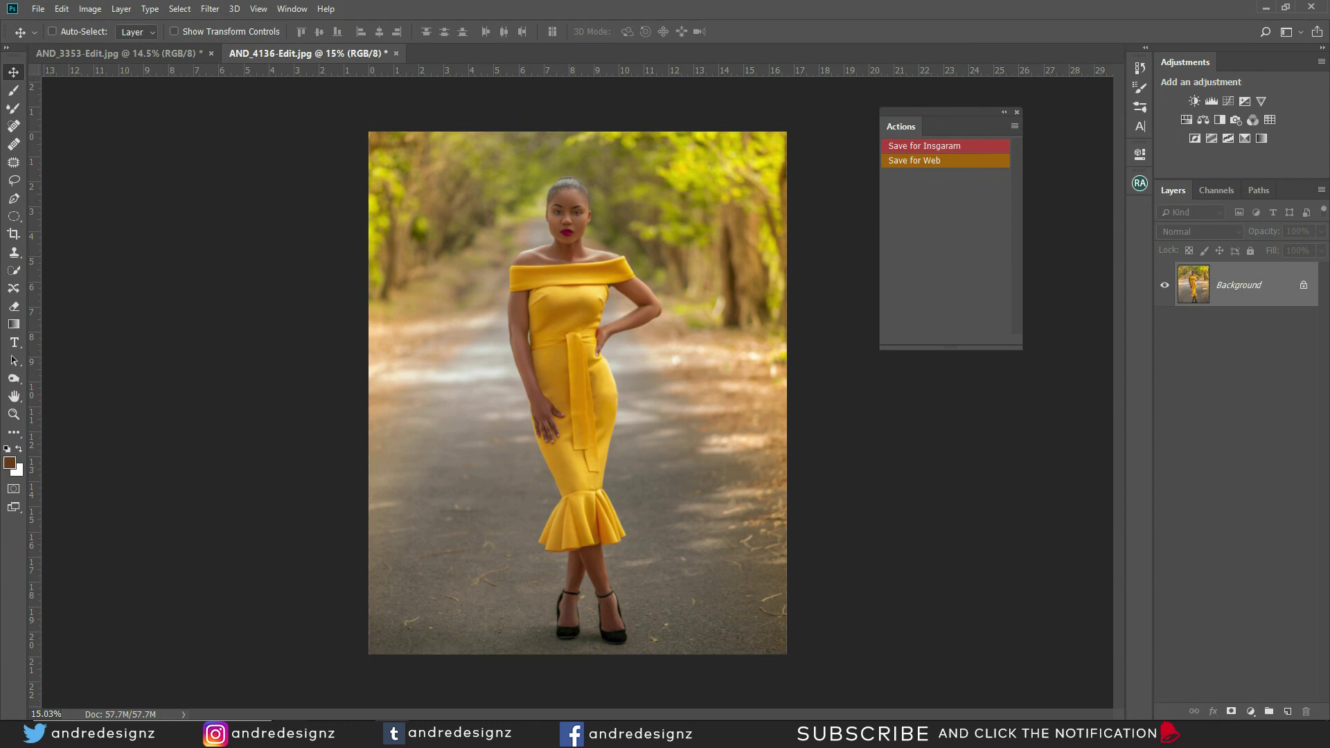
key(super+e)
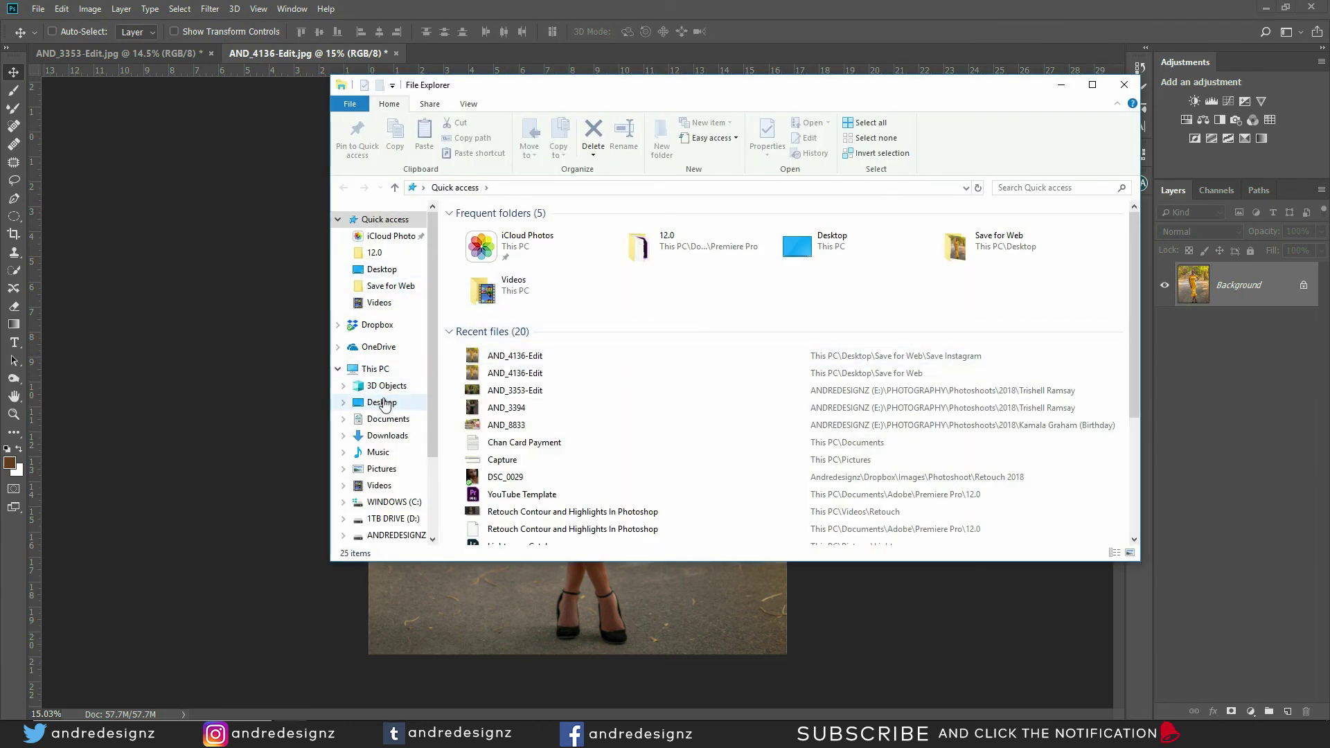
Open Desktop > Save for Web and move AND_4136-Edit into the Save Instagram folder.
click(380, 401)
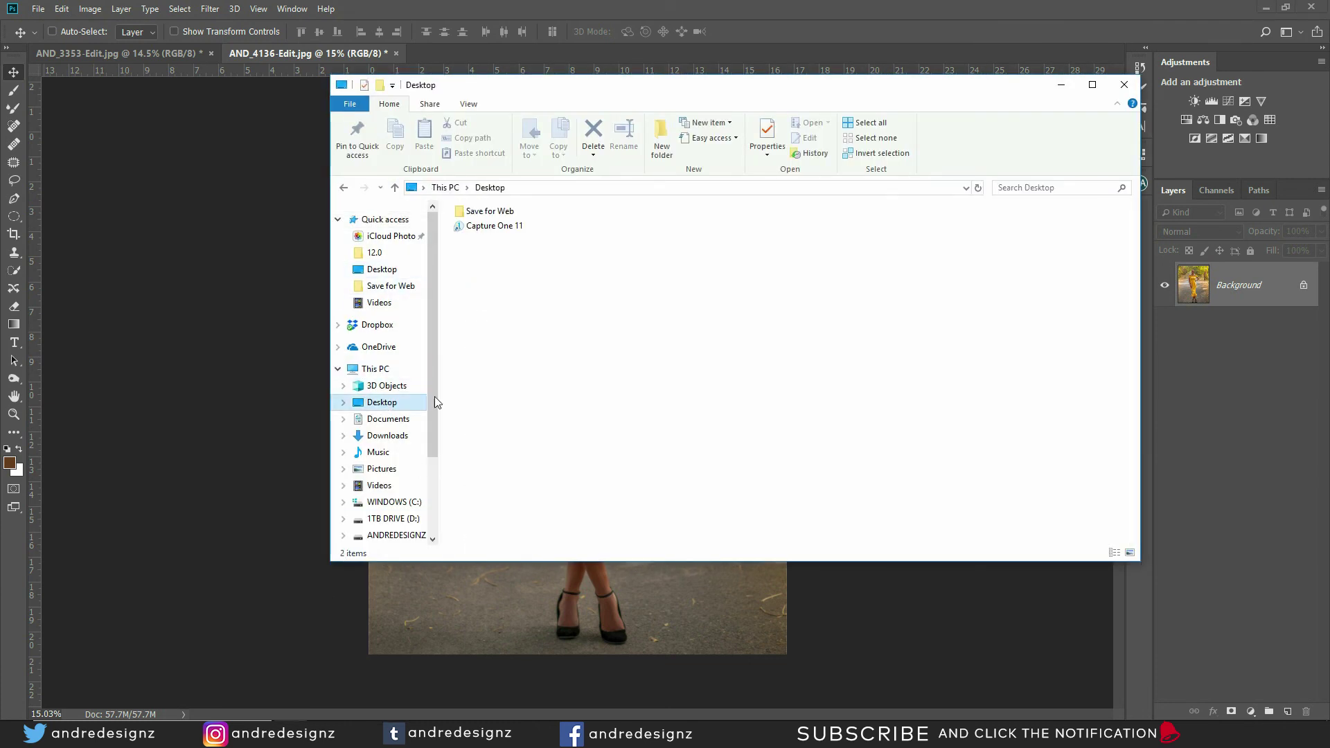
double_click(493, 211)
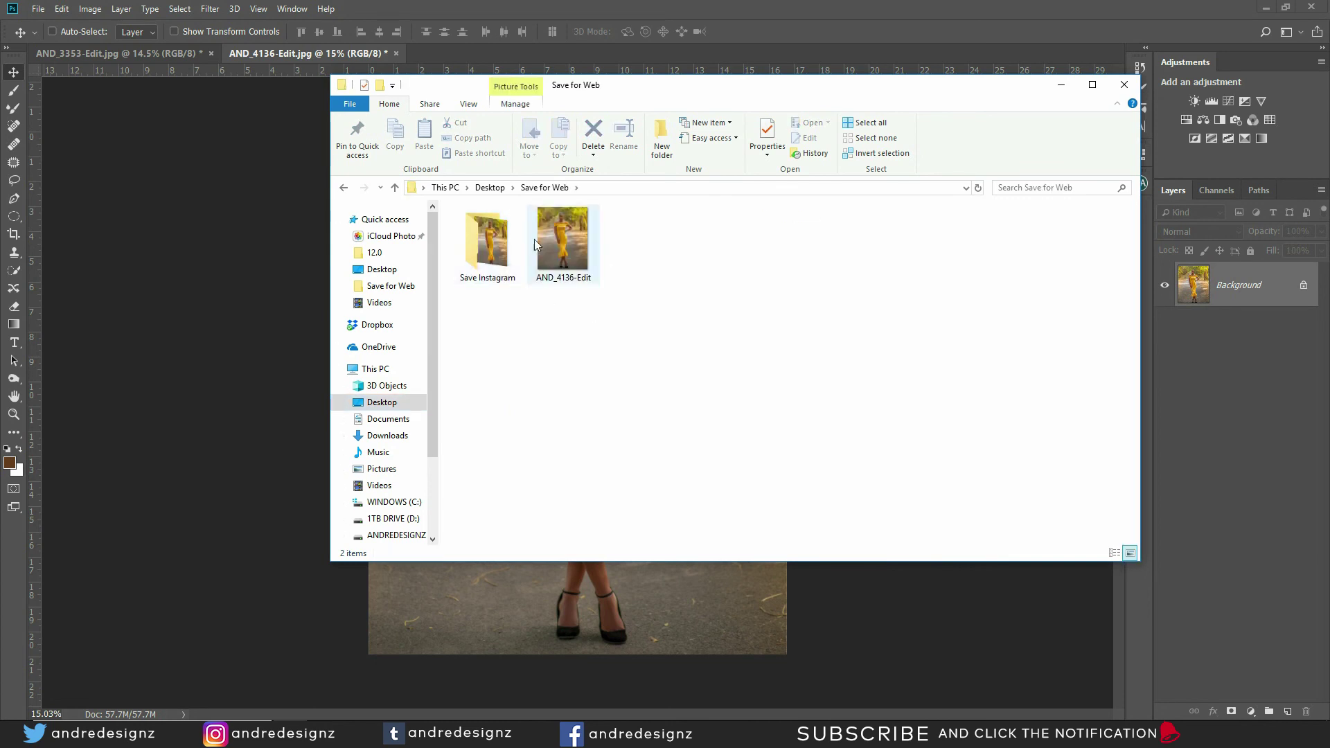
drag(696, 92, 497, 107)
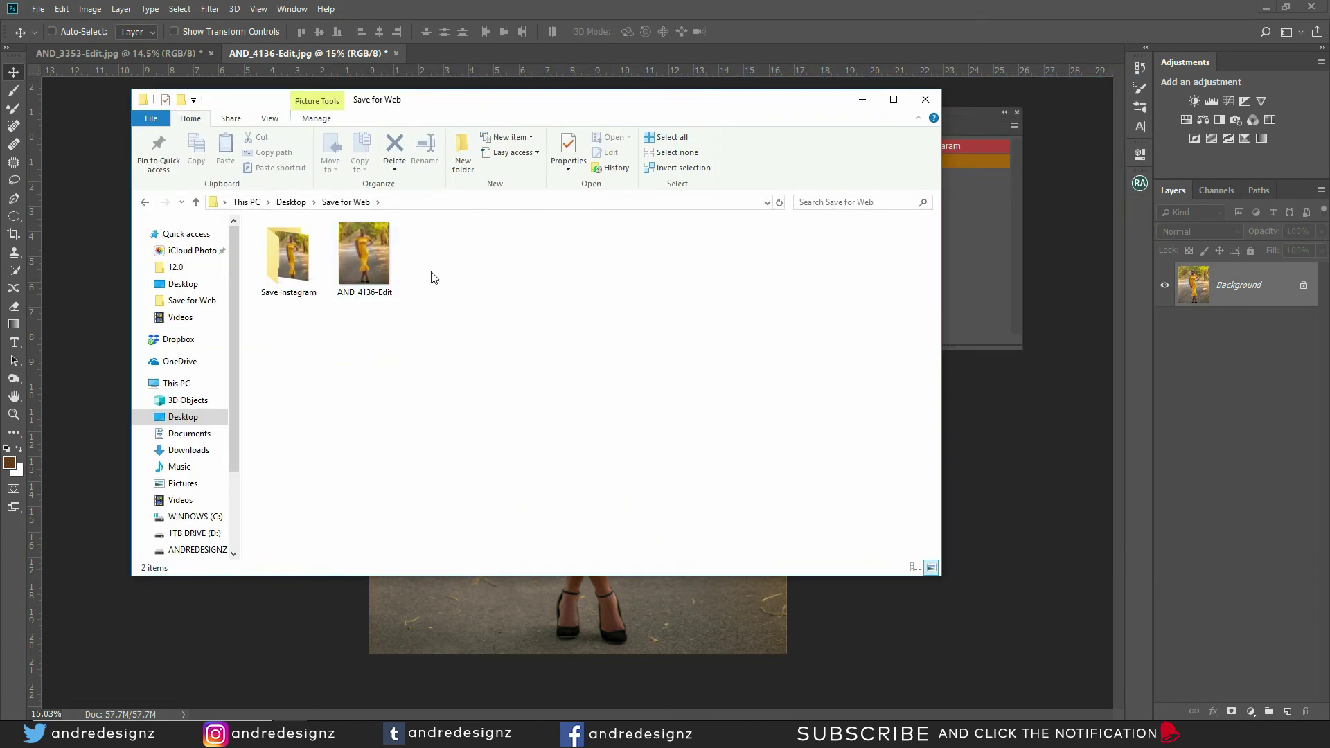
click(364, 268)
drag(364, 269, 304, 270)
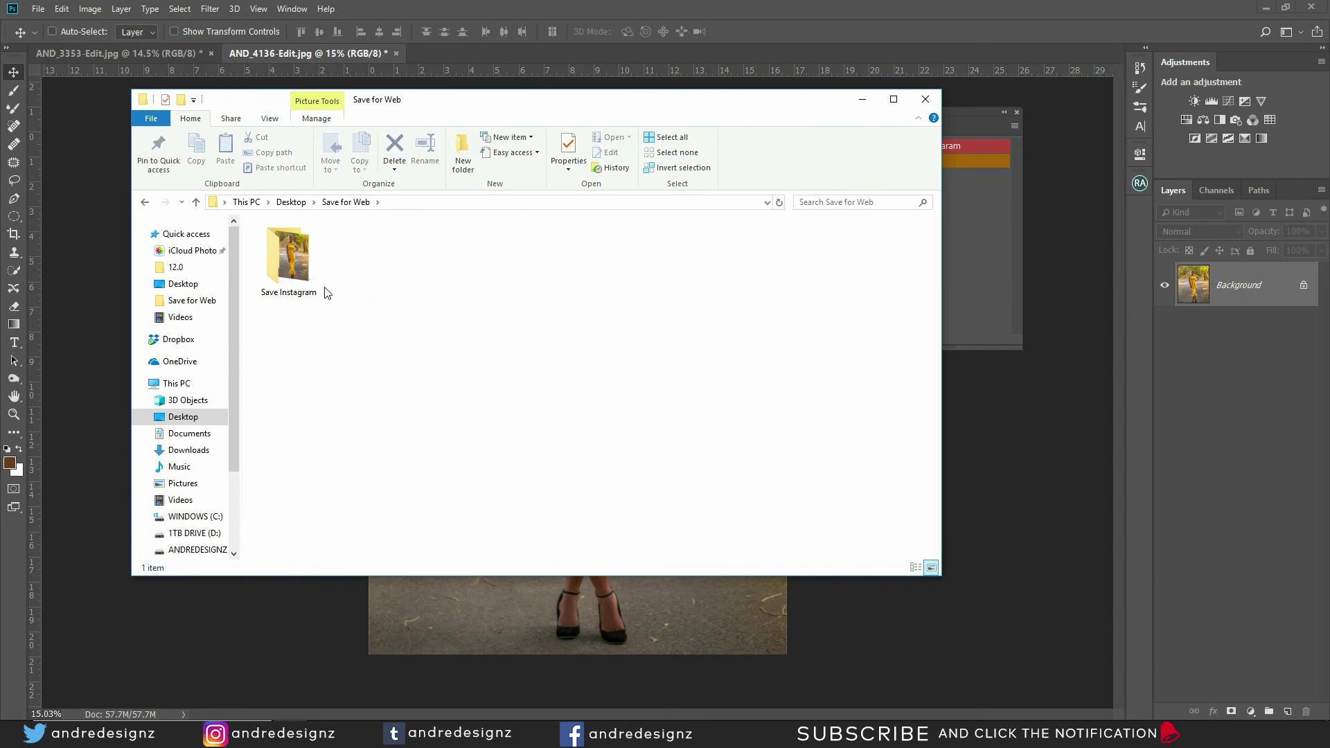
Delete AND_4136-Edit from Save Instagram and return to the Save for Web folder.
double_click(315, 270)
click(322, 263)
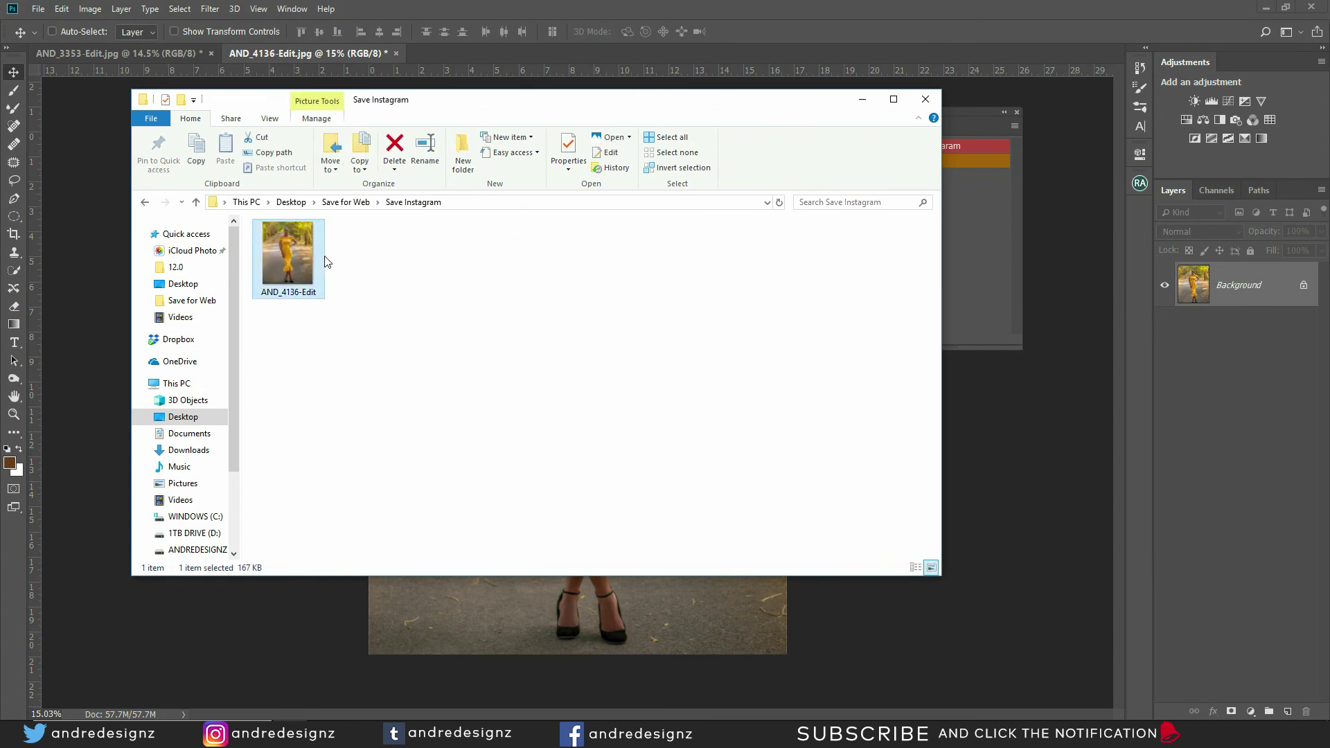
key(Delete)
click(345, 202)
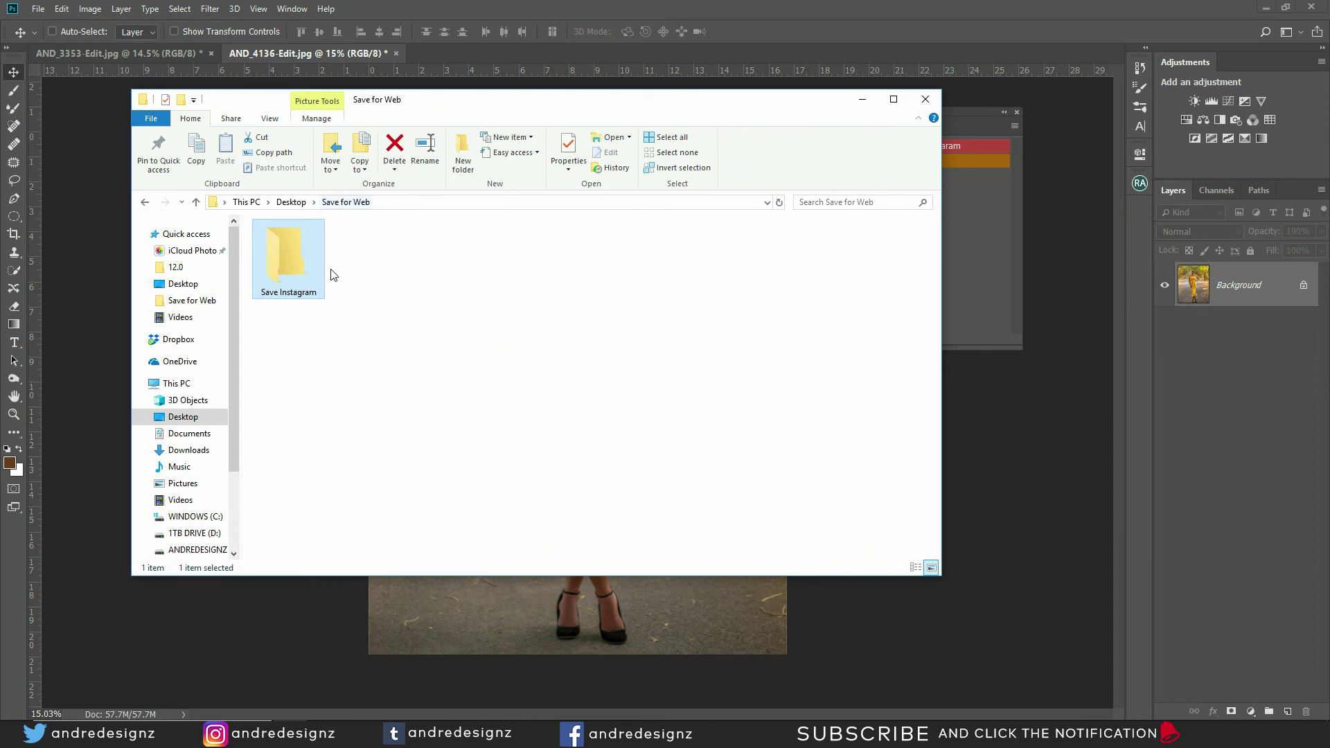
click(291, 202)
double_click(326, 219)
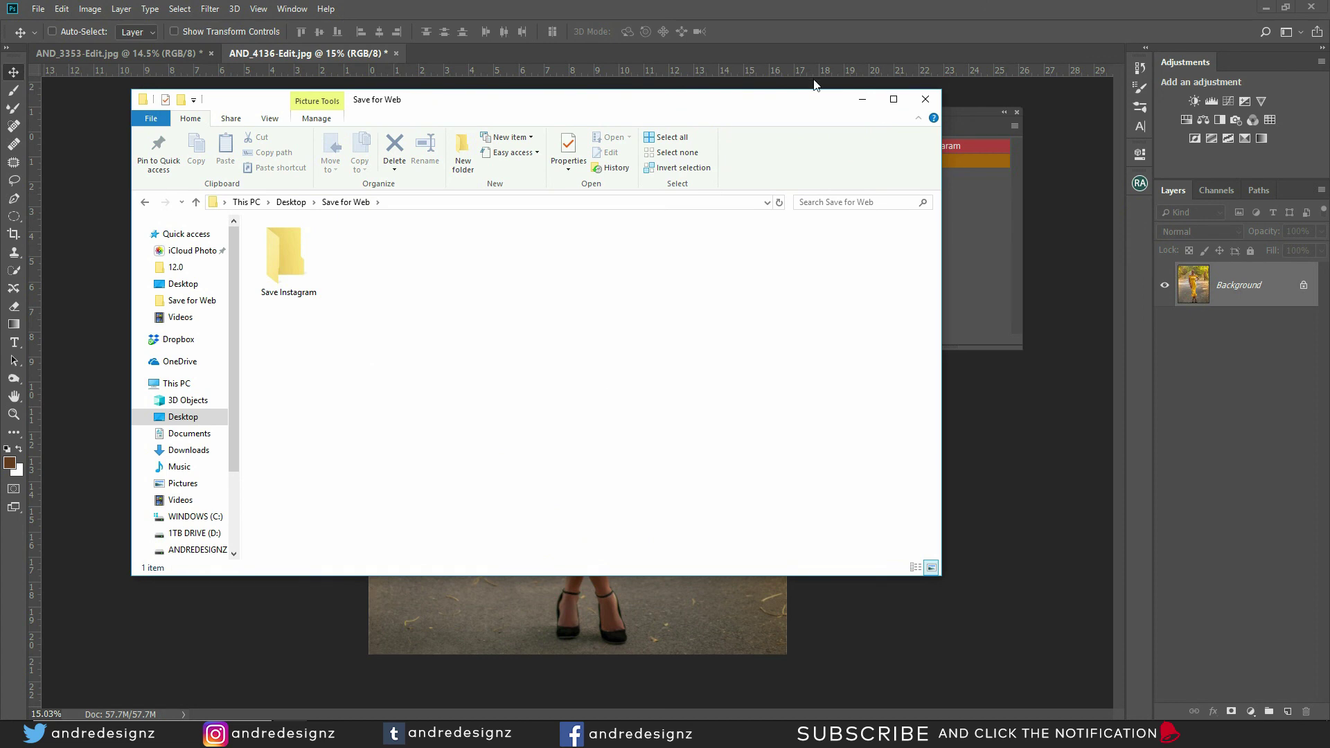
Tile a floating Photoshop window beside a narrowed Explorer window on the right.
drag(734, 108, 771, 177)
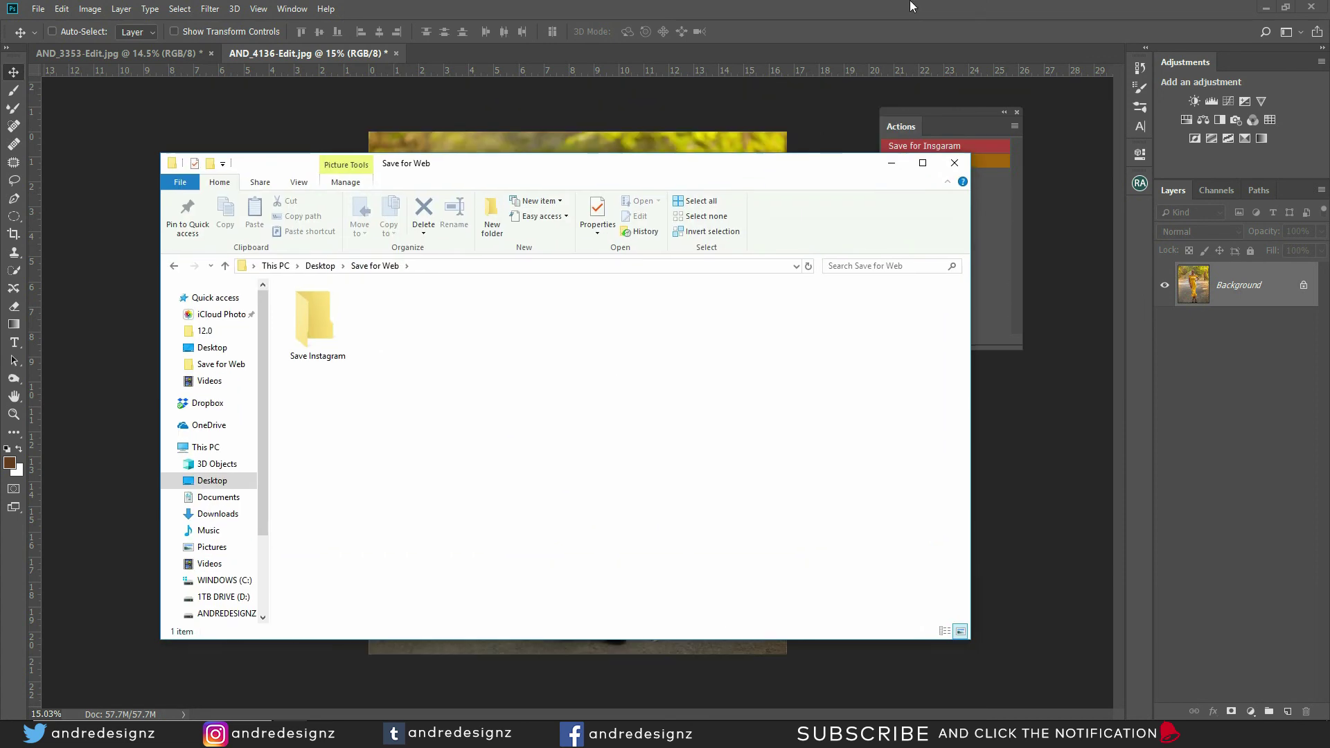
click(762, 6)
drag(762, 5, 568, 61)
click(836, 183)
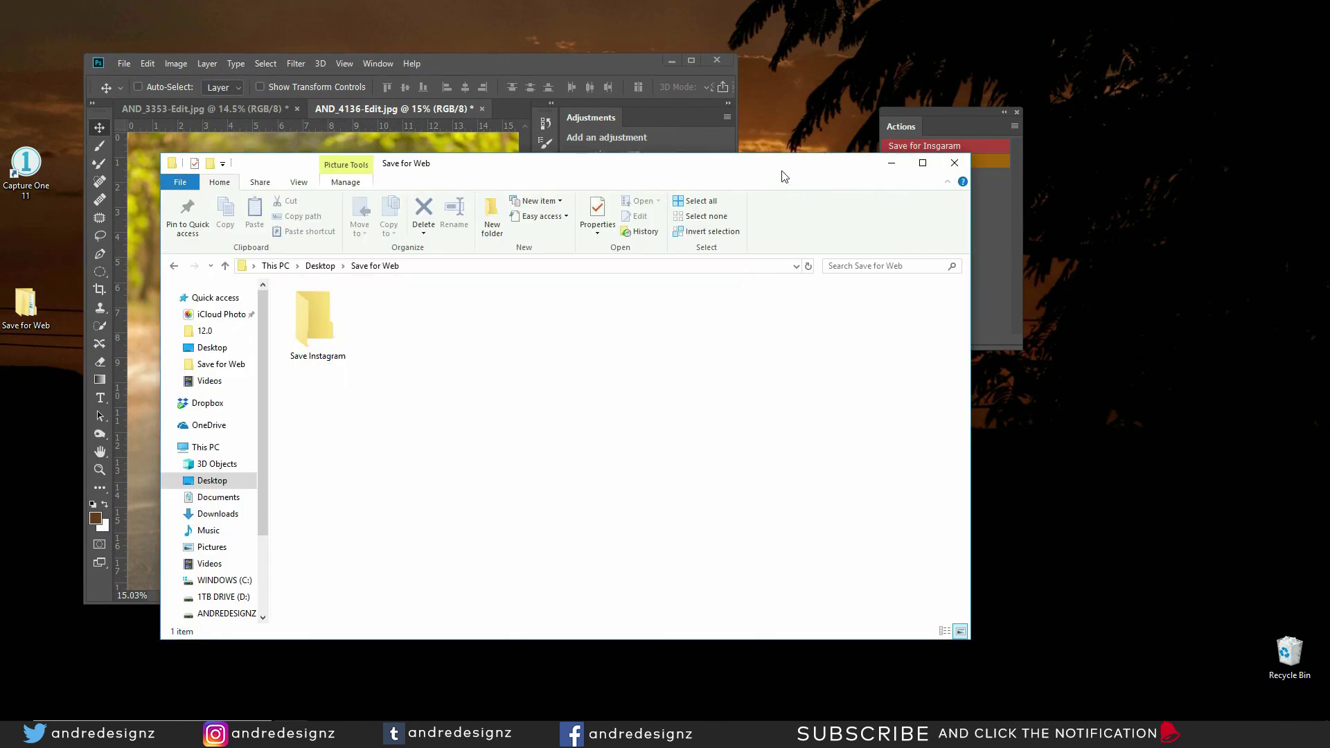
drag(784, 175, 1113, 178)
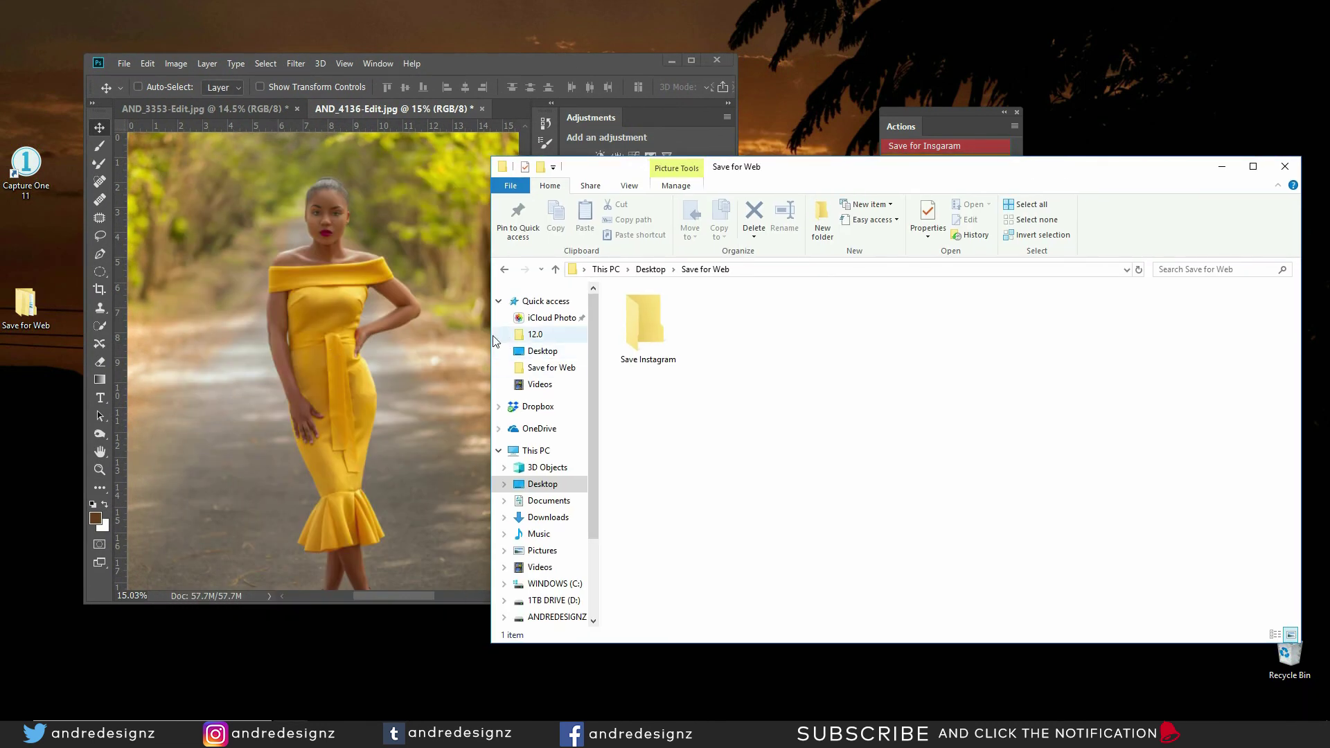
drag(491, 331, 801, 328)
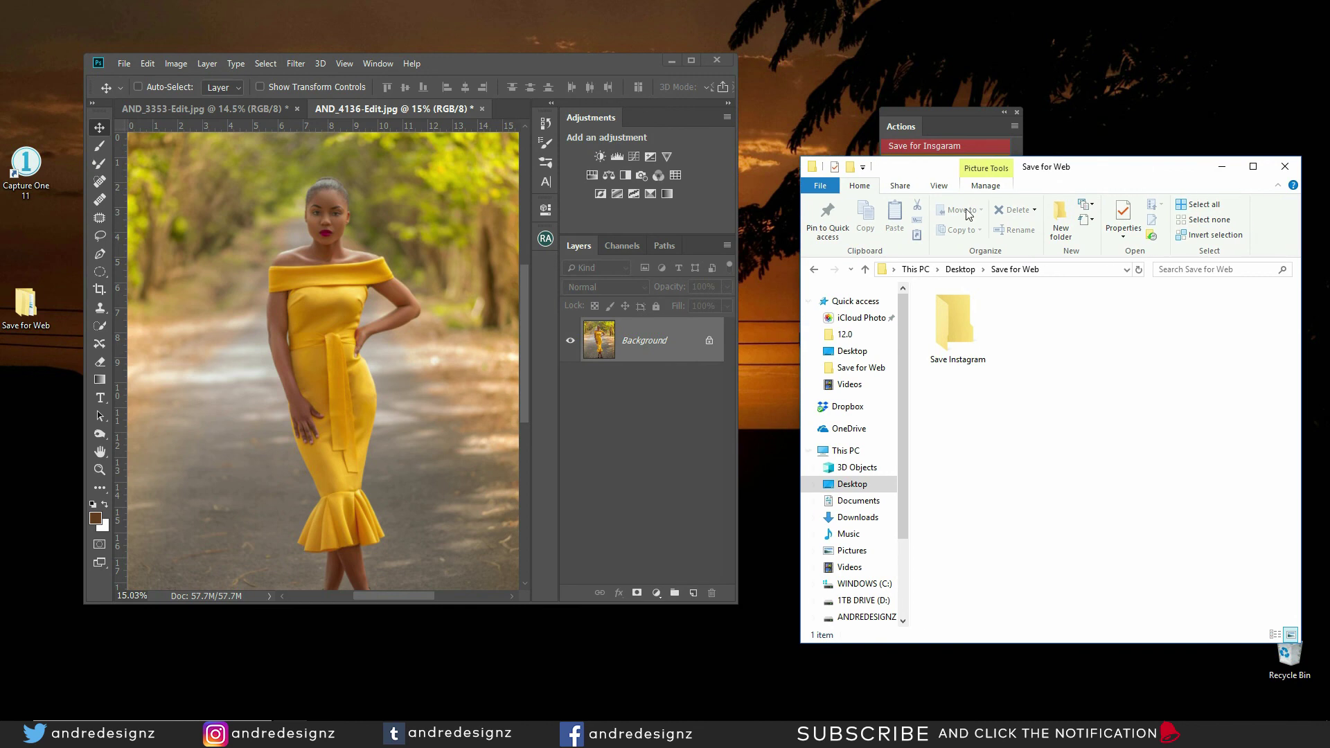
Place the Actions panel over Photoshop, then check the AND_4136-Edit export in Save Instagram.
click(630, 139)
drag(900, 126, 469, 355)
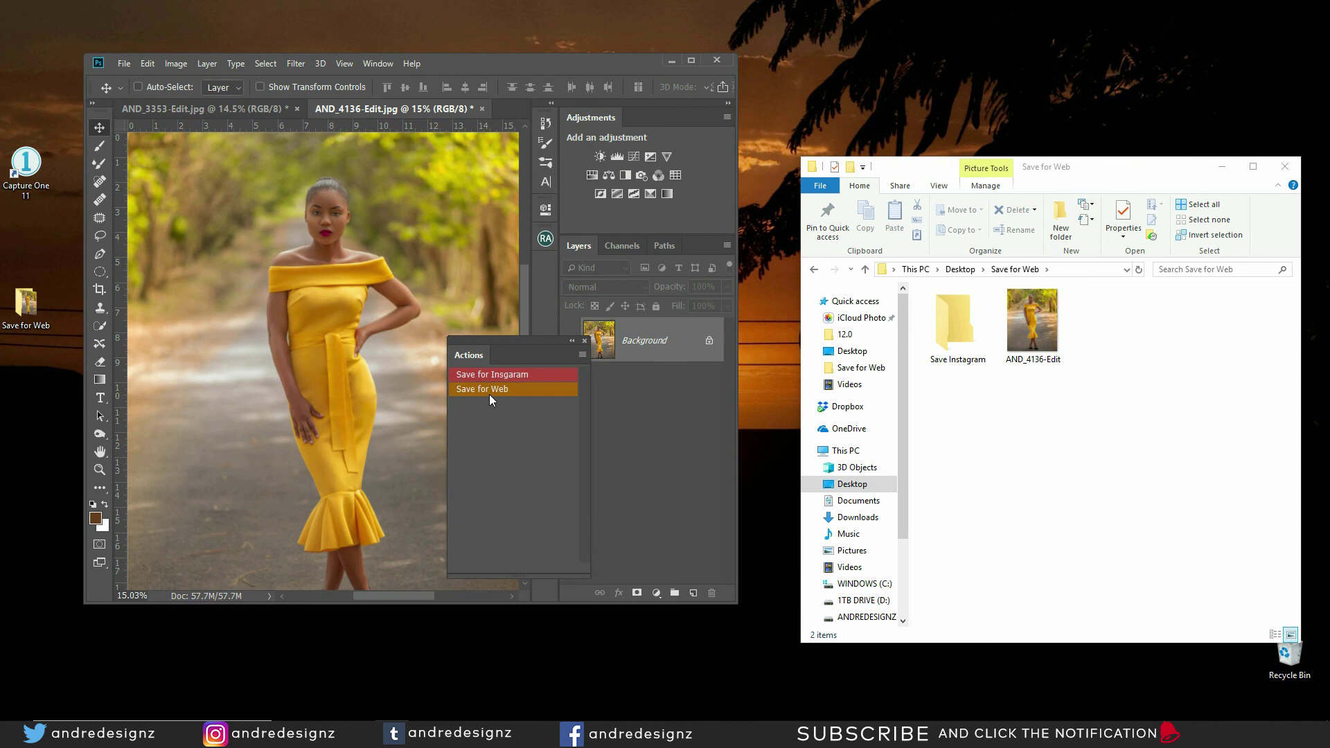
double_click(961, 340)
click(961, 339)
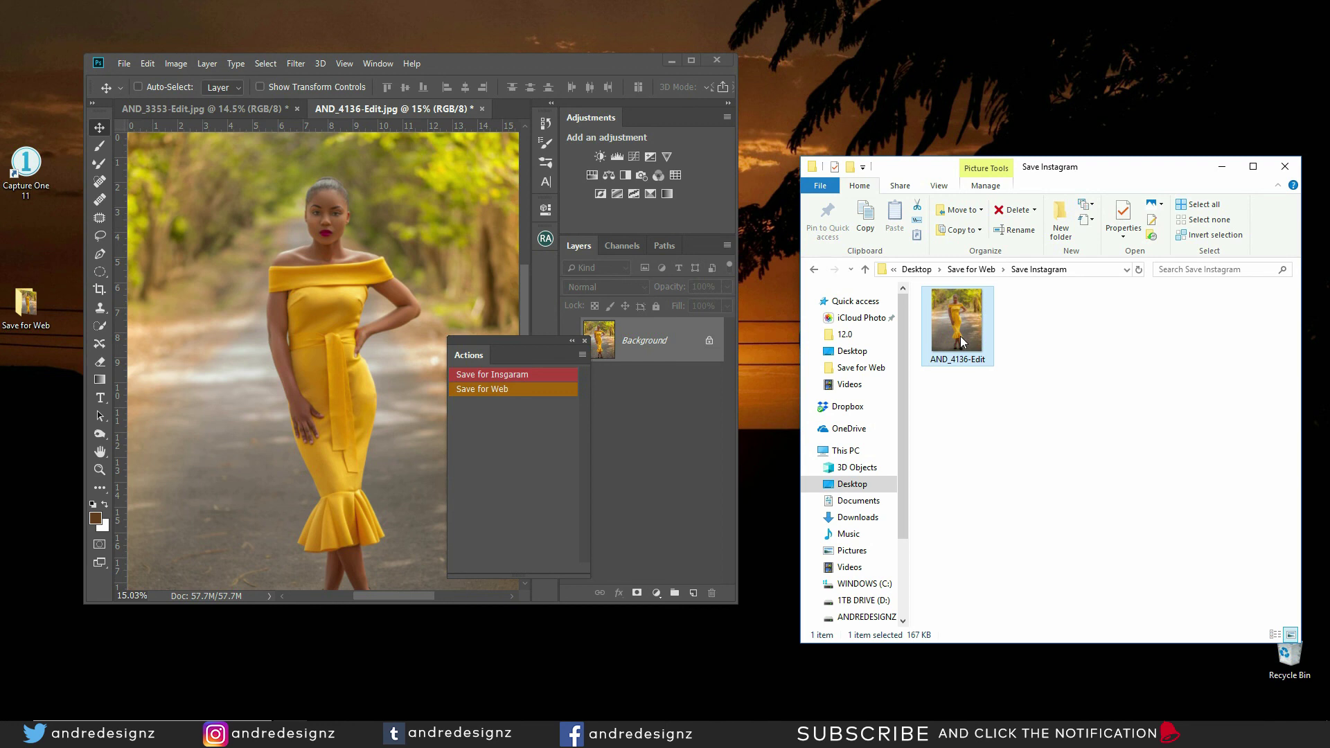
Maximize Photoshop and dock the Save for Instagram / Save for Web buttons right of the photo.
drag(542, 60, 493, 5)
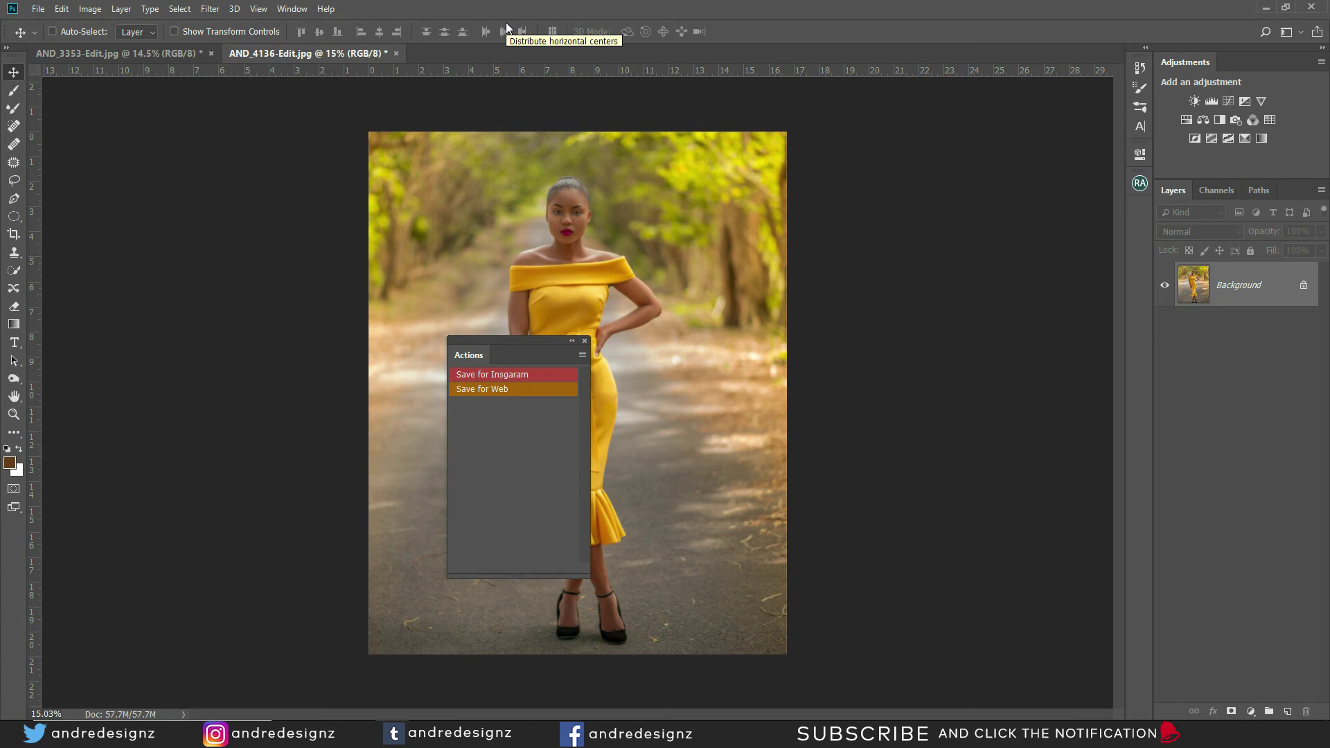
drag(537, 339, 907, 237)
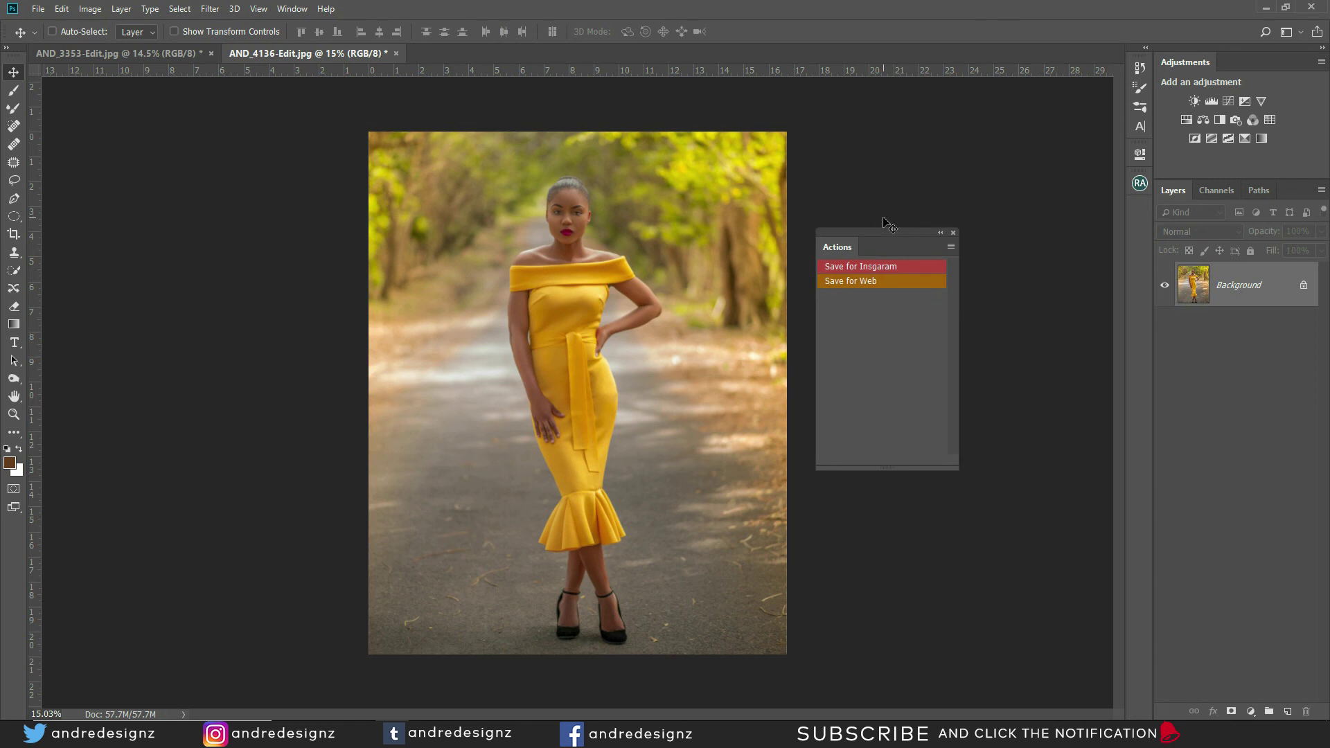